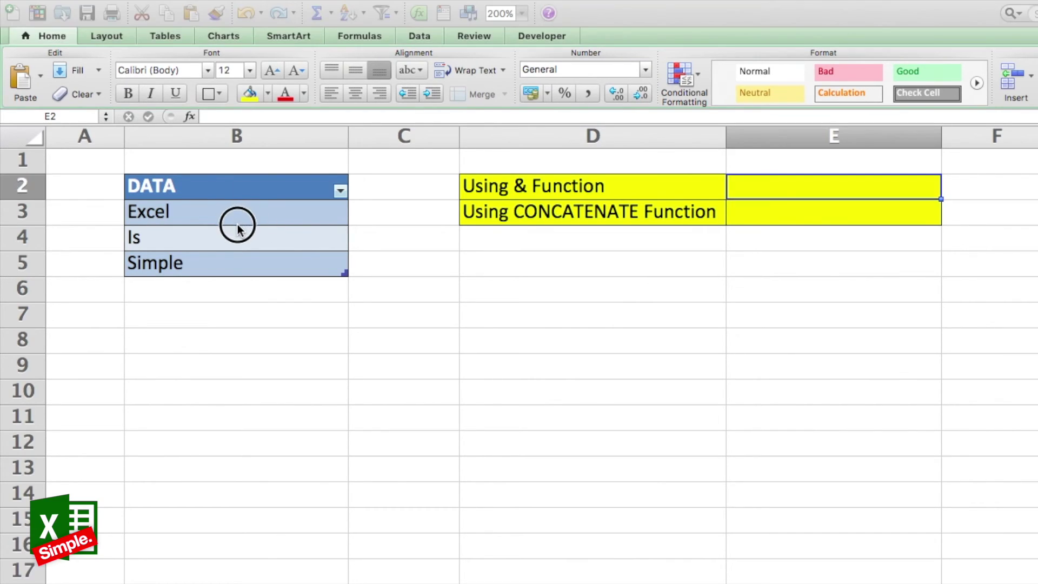
drag(216, 214, 205, 263)
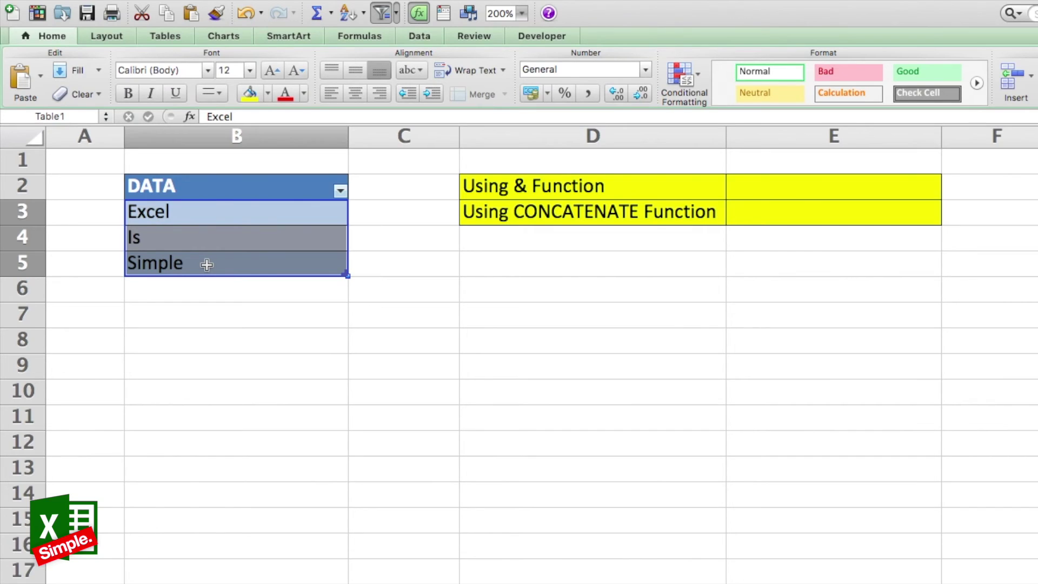
drag(205, 219, 205, 265)
drag(204, 210, 202, 256)
Enter the formula =B3&" "&B4&" "&B5 in cell E2 to join the three data words with spaces.
click(825, 186)
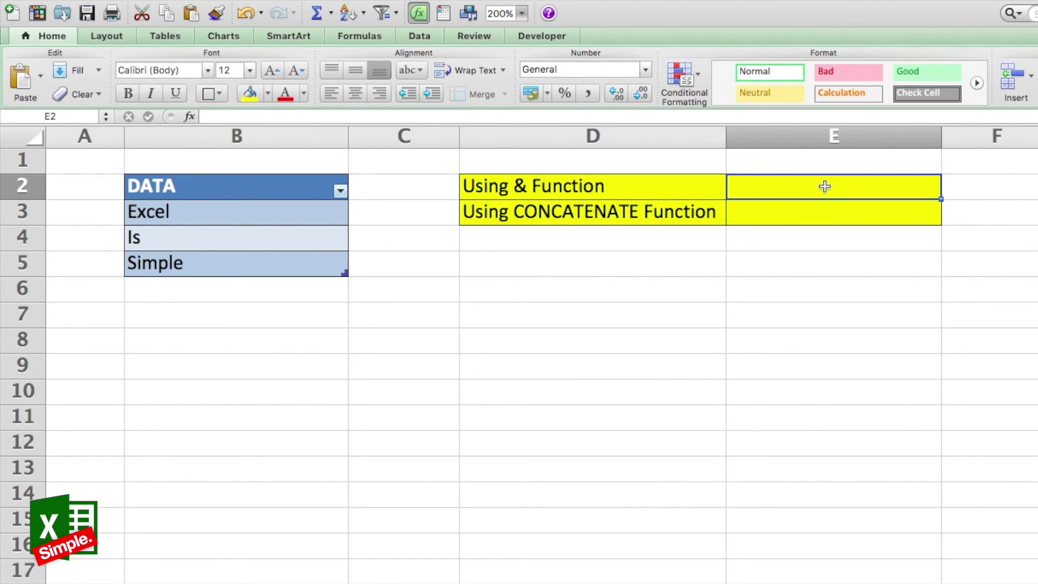
text(=)
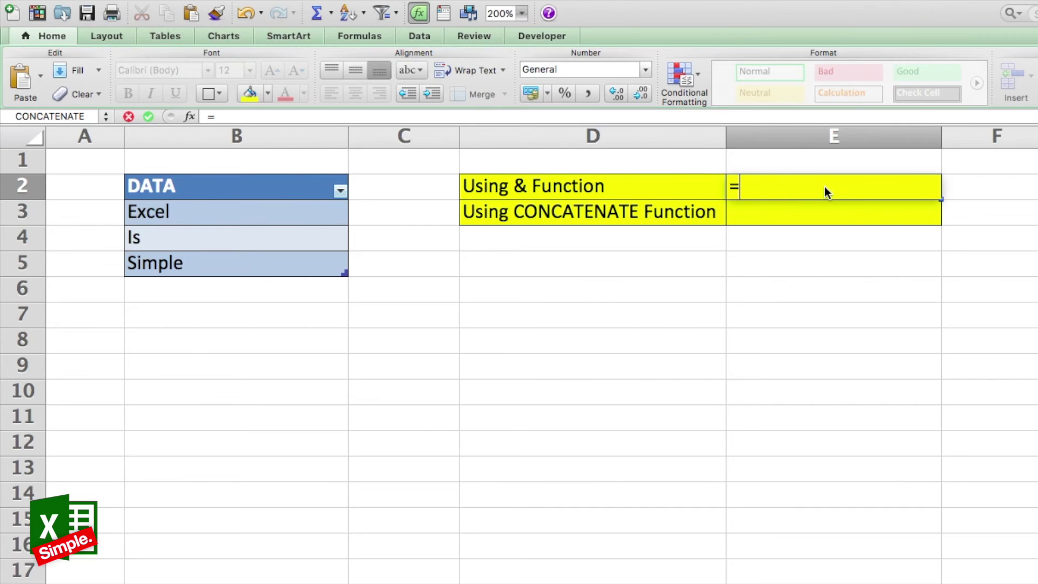
click(210, 214)
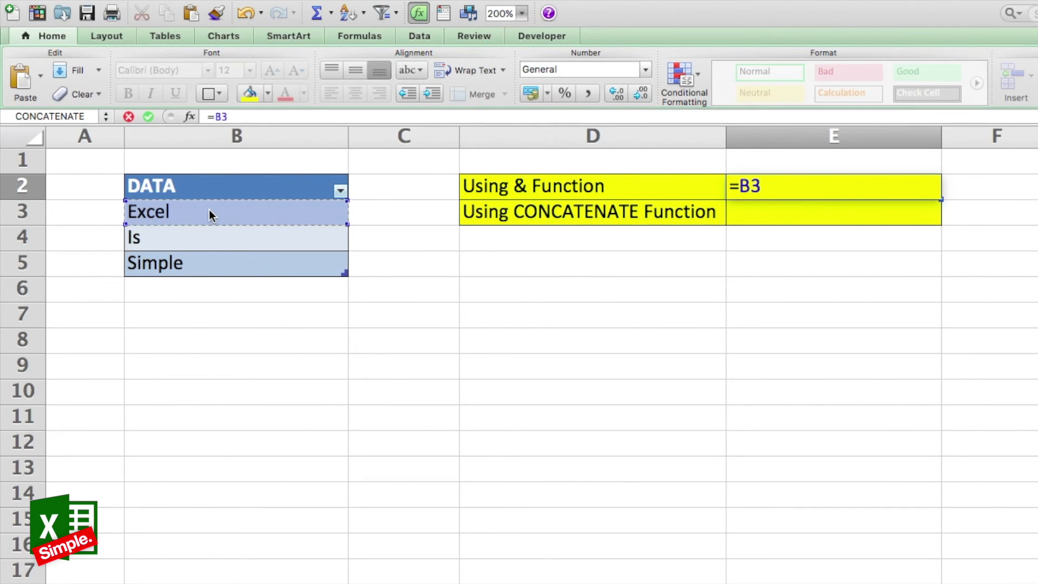
text(&)
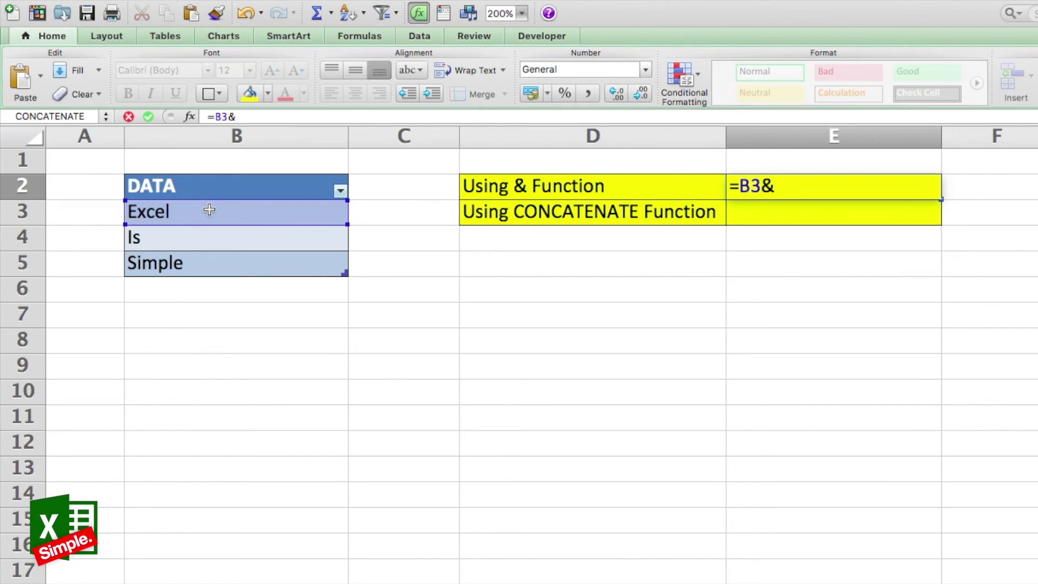
text(" "&)
click(184, 237)
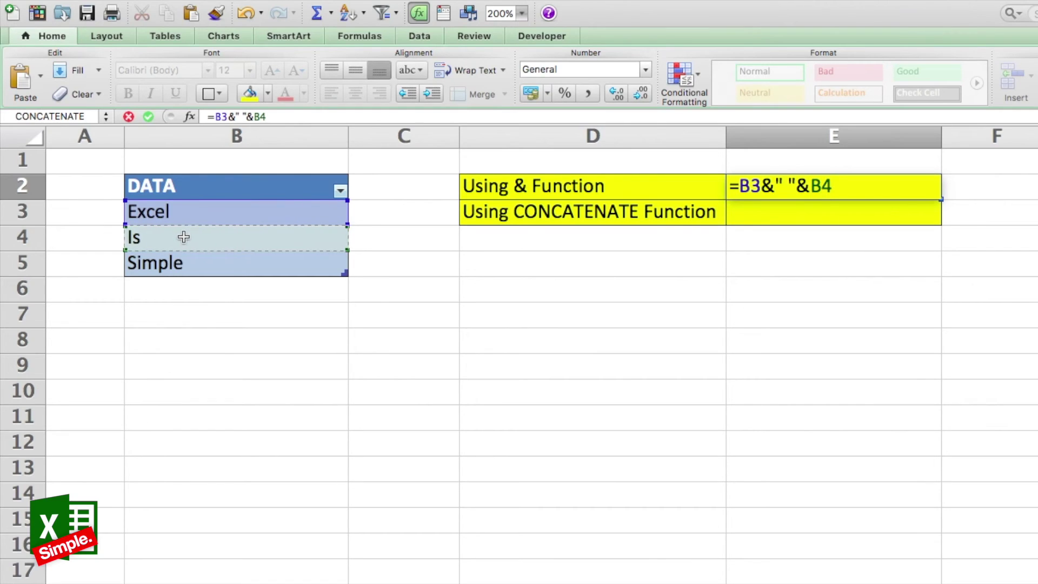
text(&)
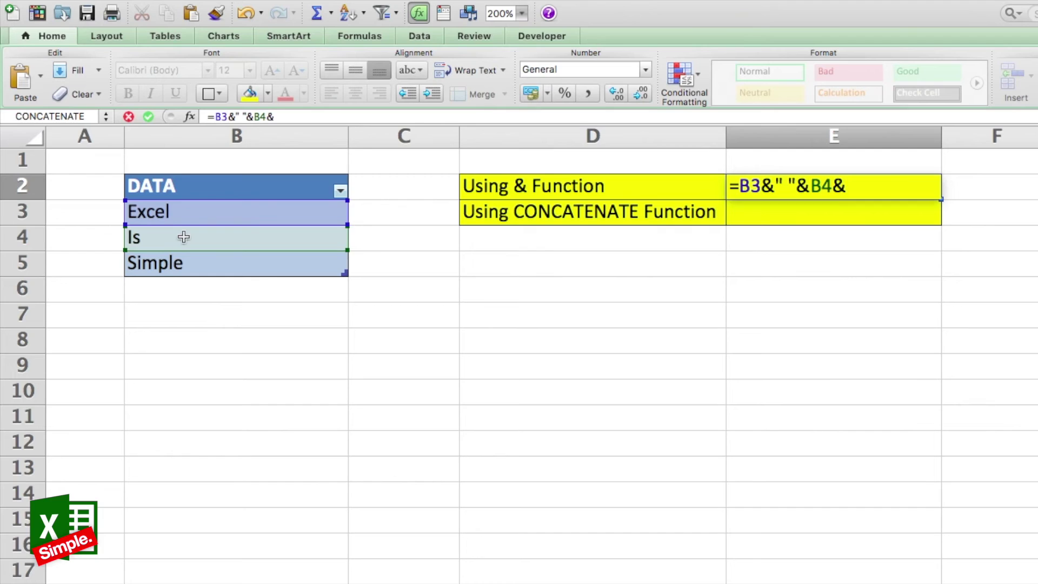
text(" "&)
click(173, 264)
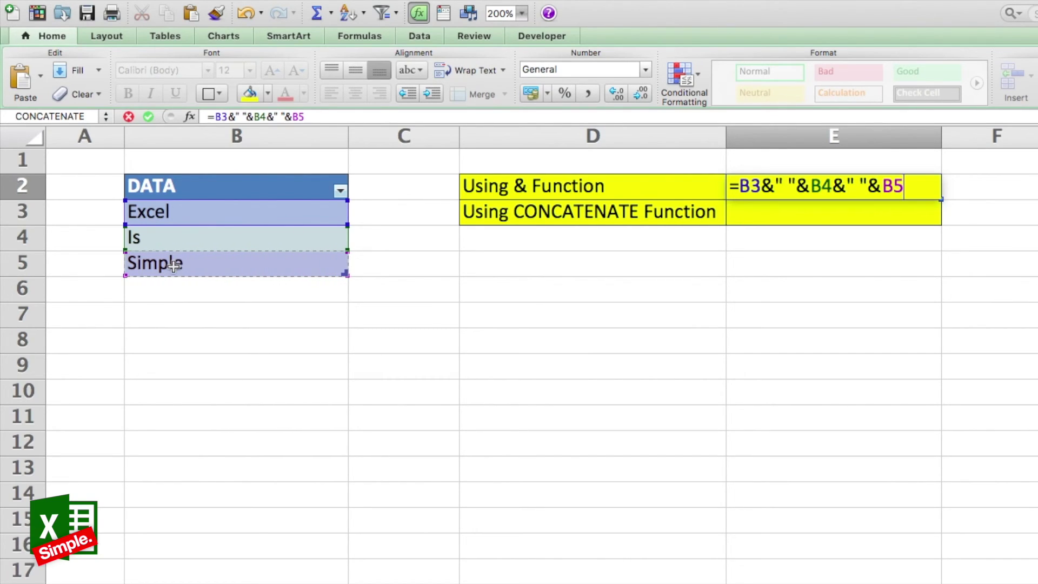
key(Return)
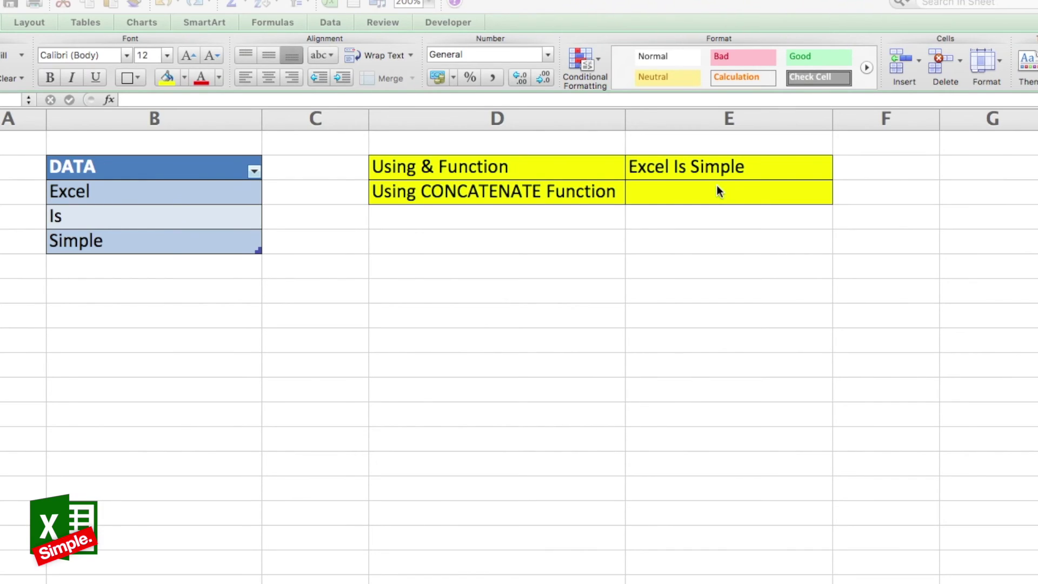
Enter =CONCATENATE(B3," ",B4," ",B5) in cell E3 to join the same three words with spaces.
click(717, 186)
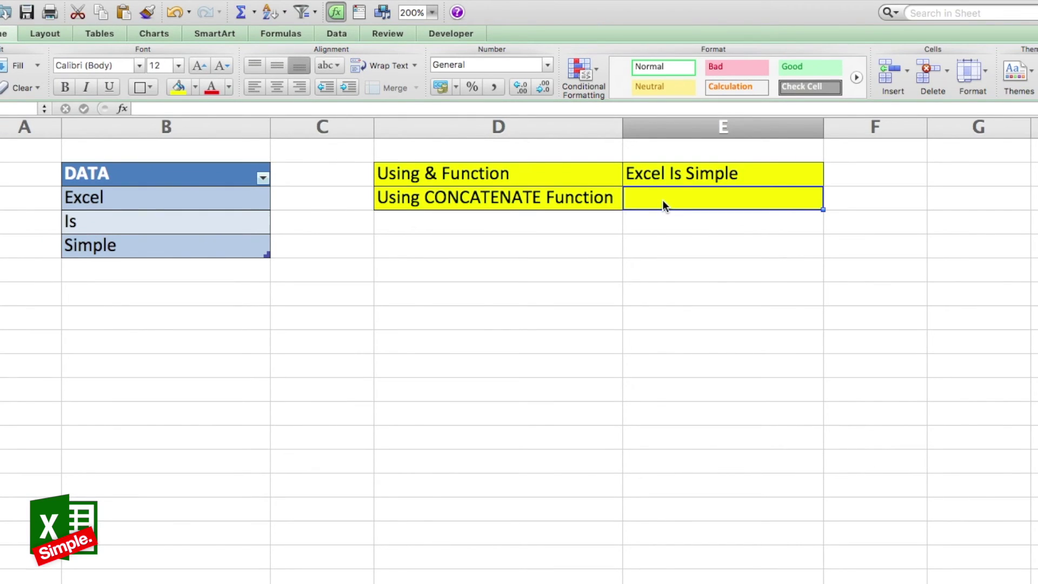
text(=c)
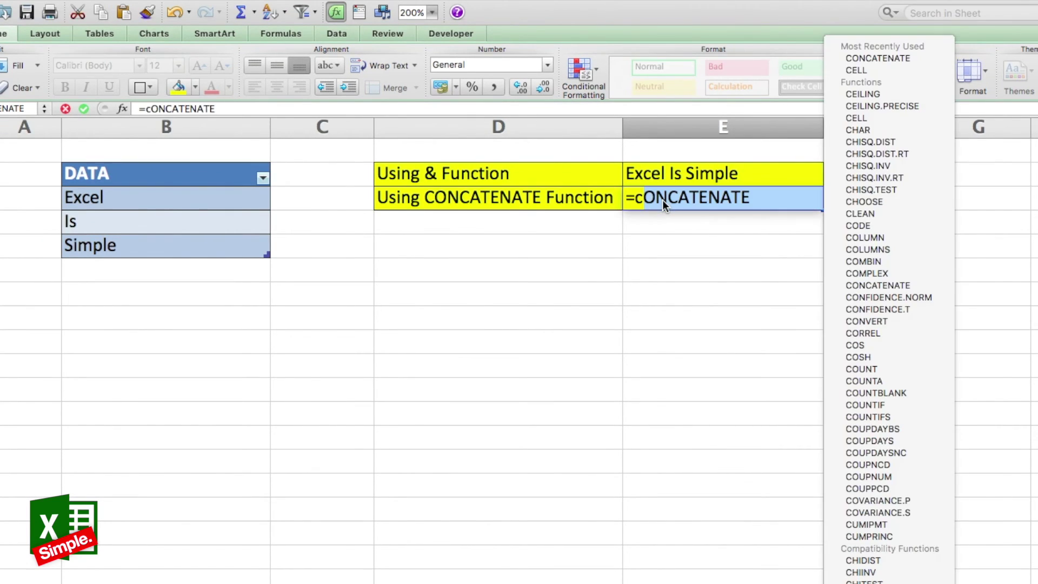
text(oncatenate)
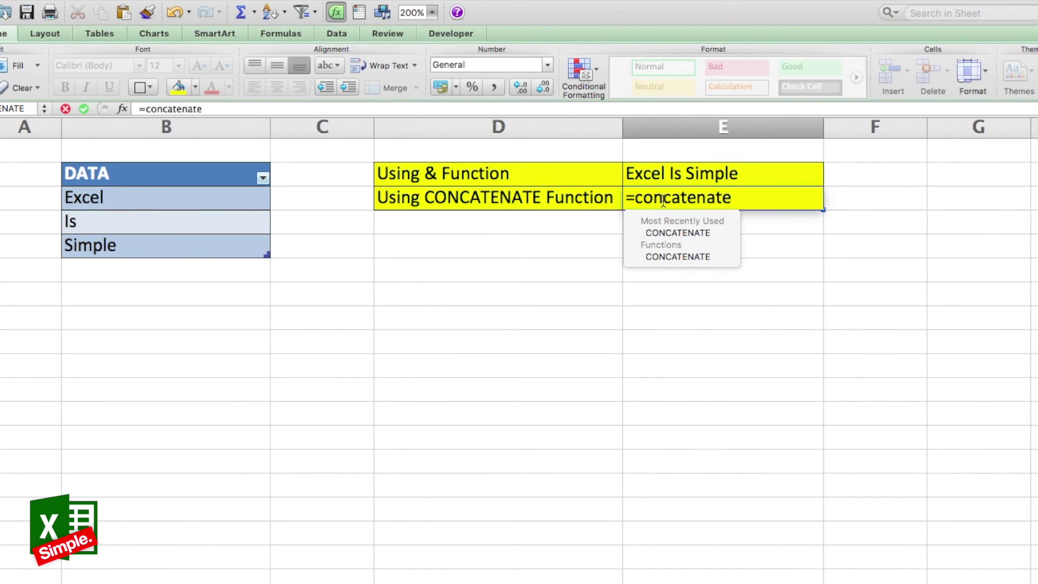
text(()
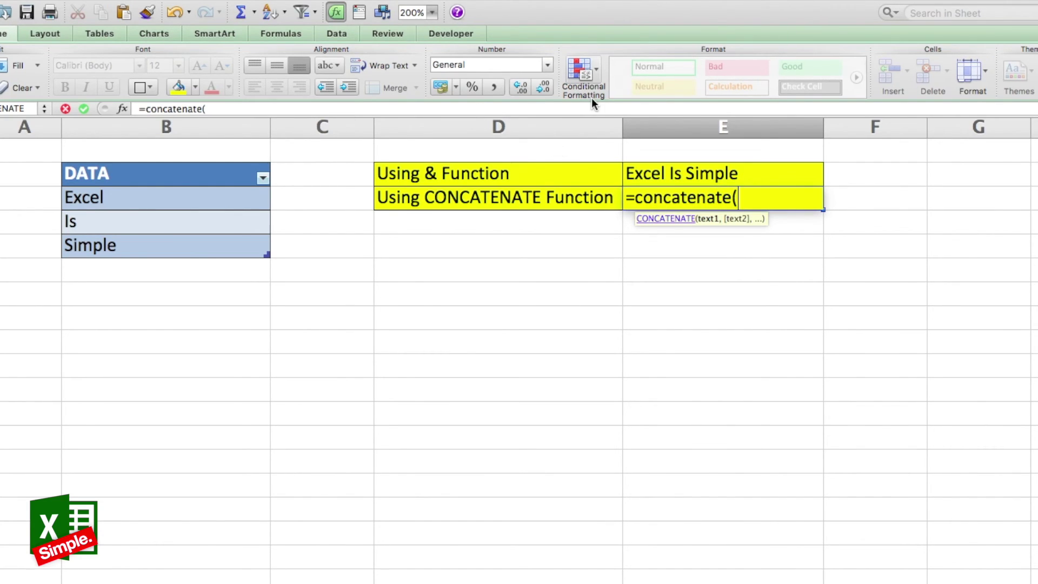
text(b3)
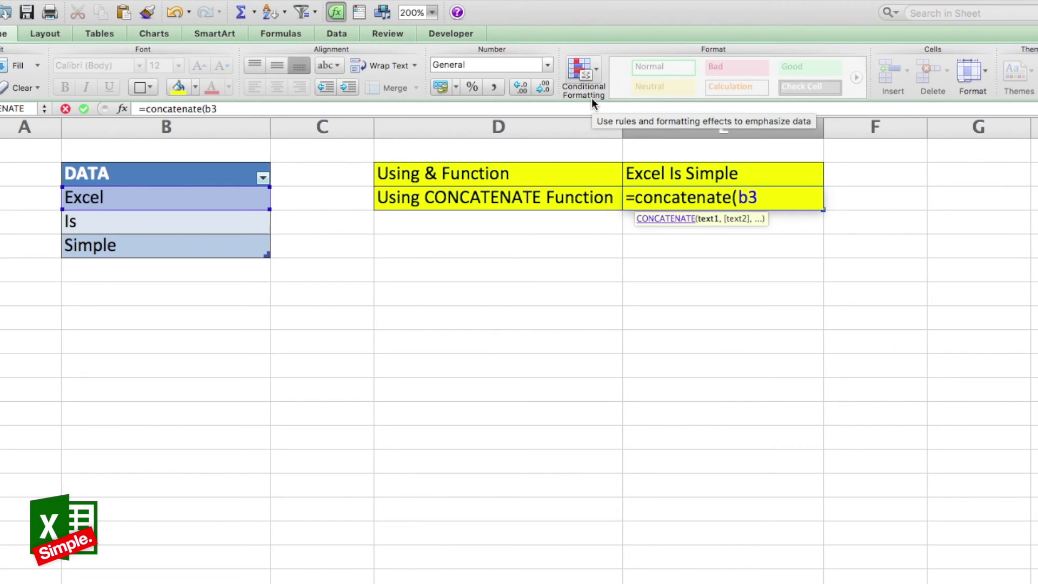
text(,)
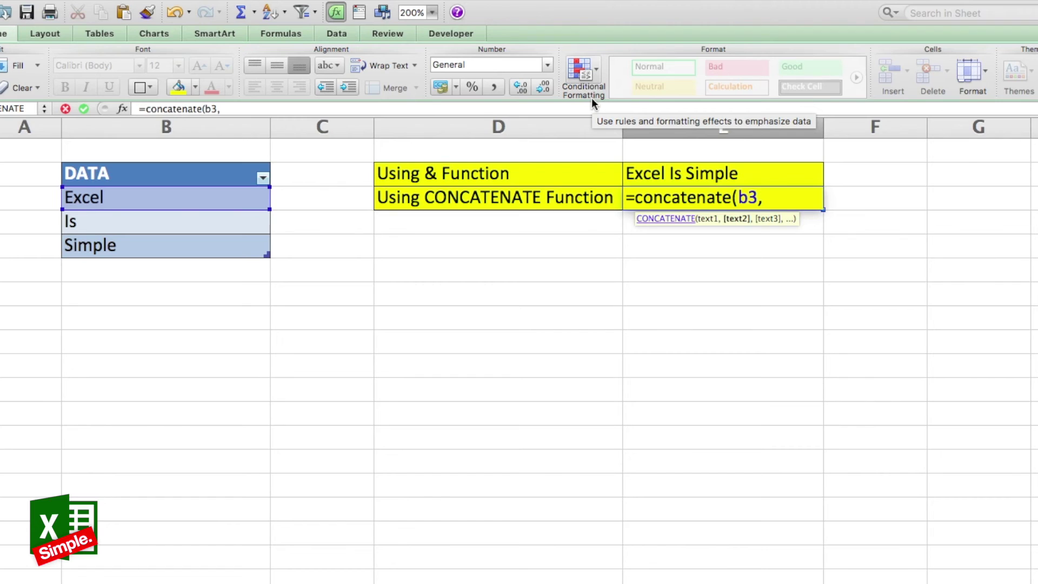
text(" ",b4,")
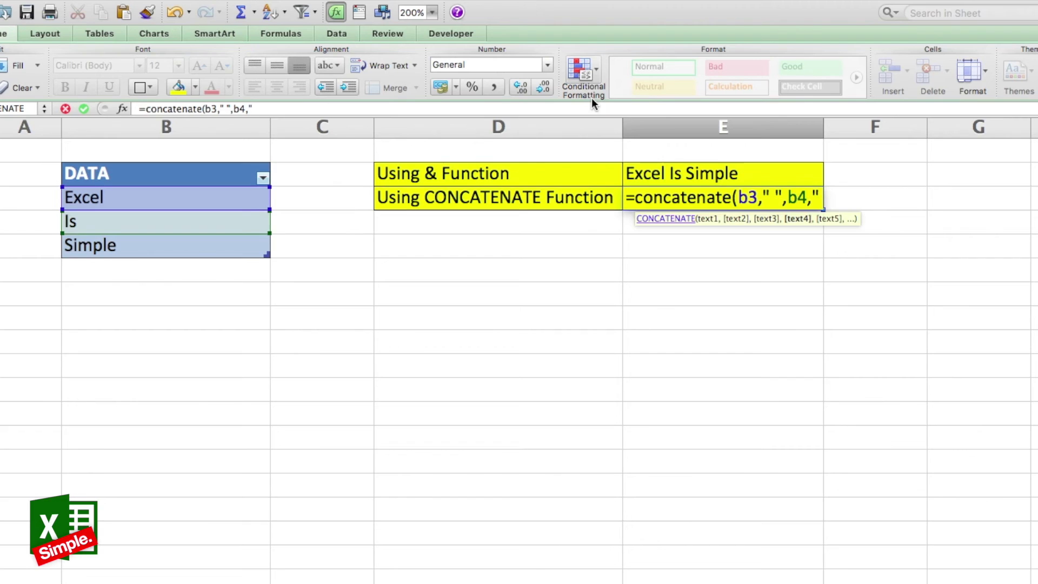
text( ",b5)
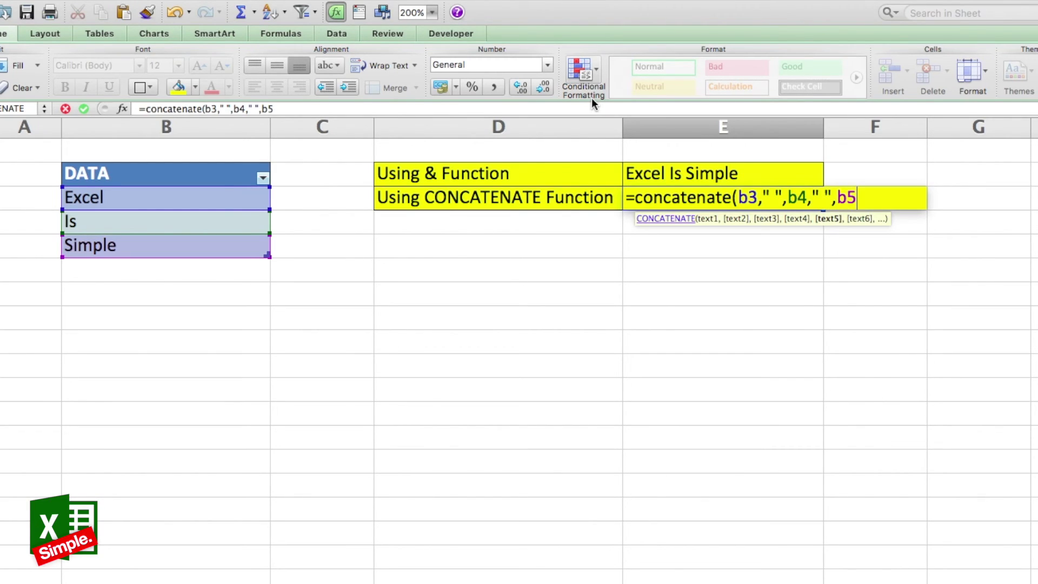
text())
key(Return)
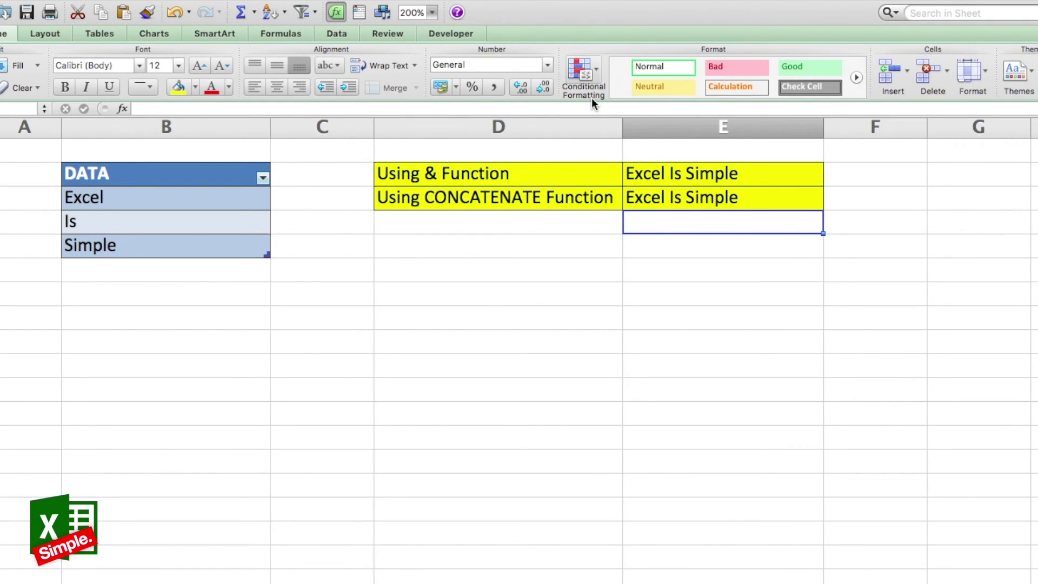
Compare the formulas in E2 and E3 that join the words with & and with CONCATENATE.
key(Up)
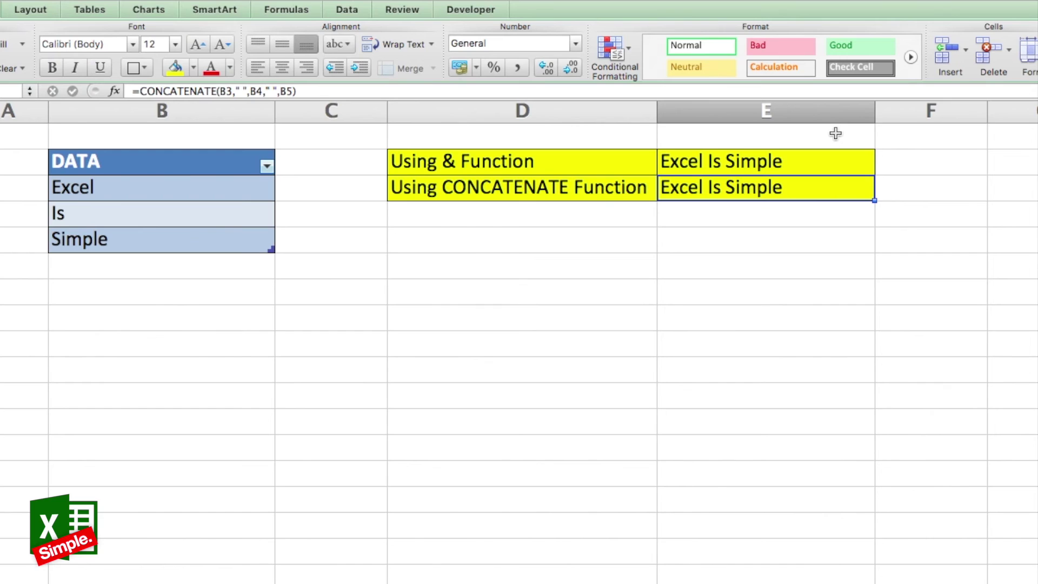
key(Up)
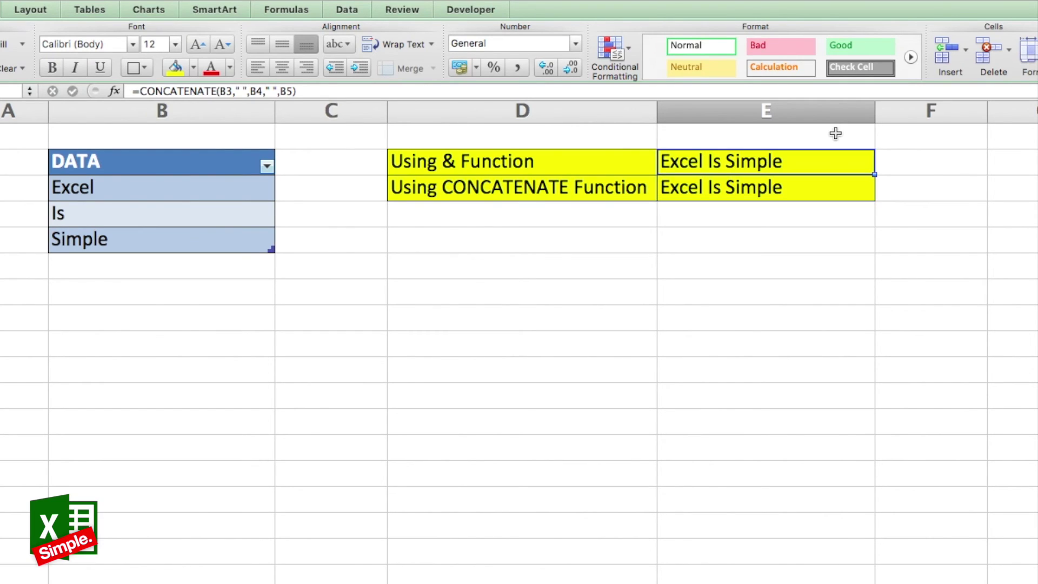
key(Down)
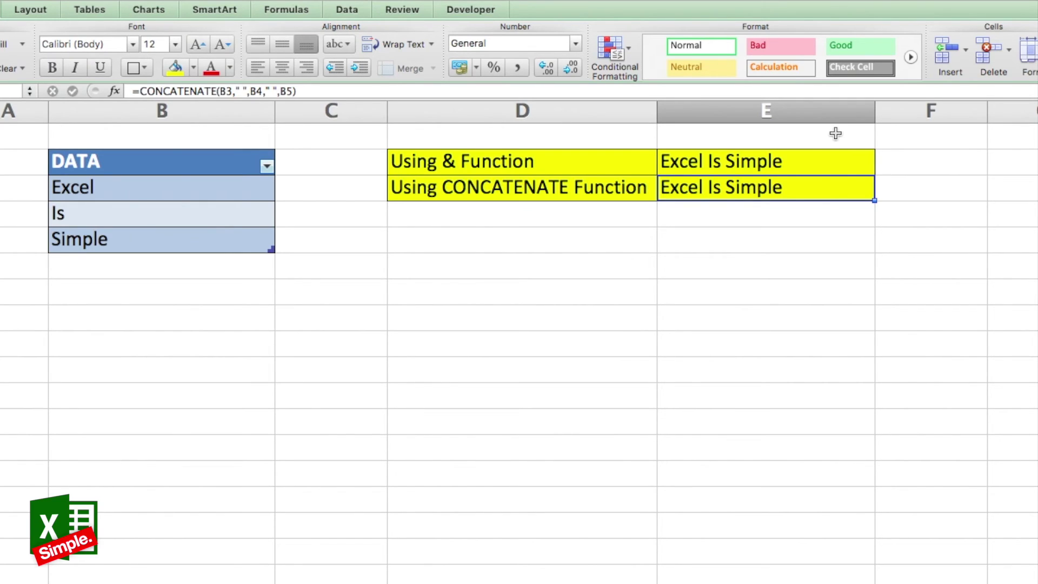
key(Up)
key(Down)
key(Up)
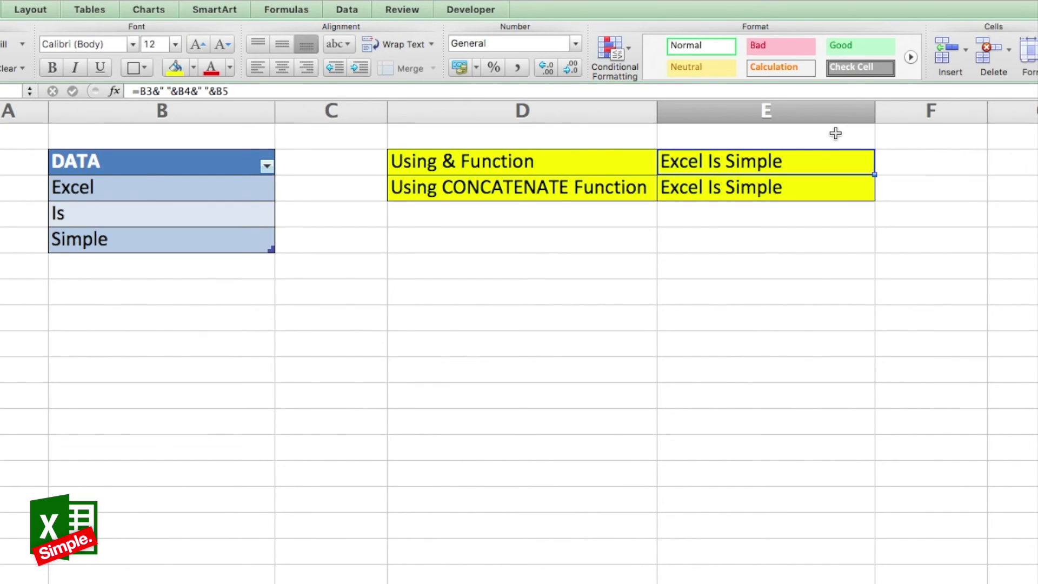
key(Left)
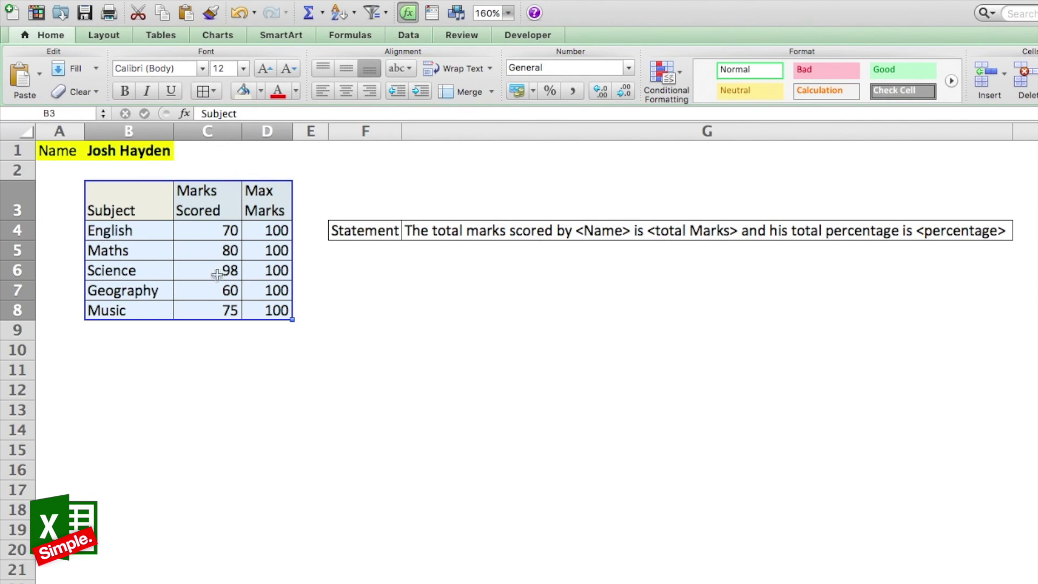
drag(222, 223, 224, 310)
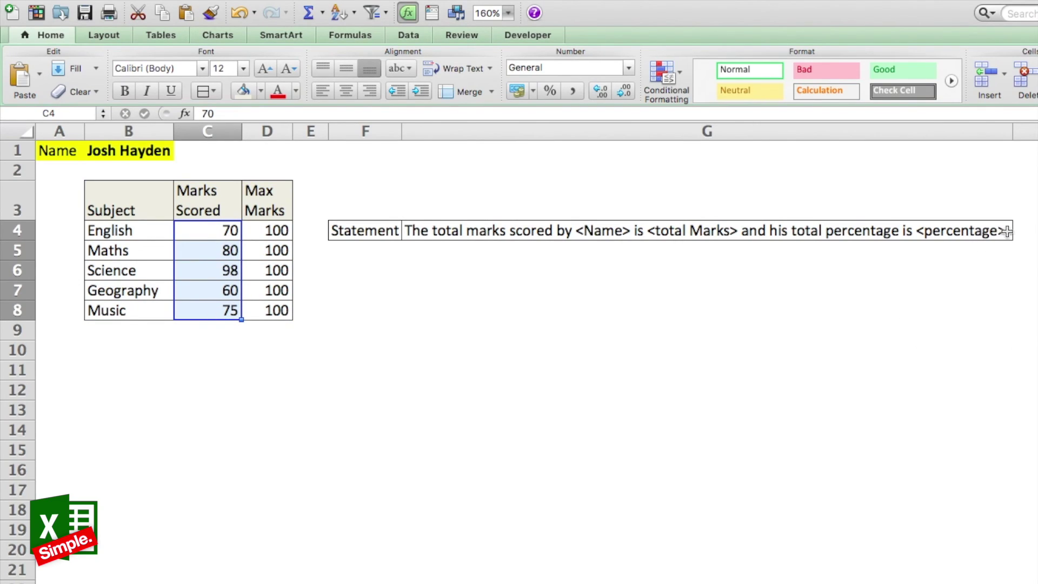
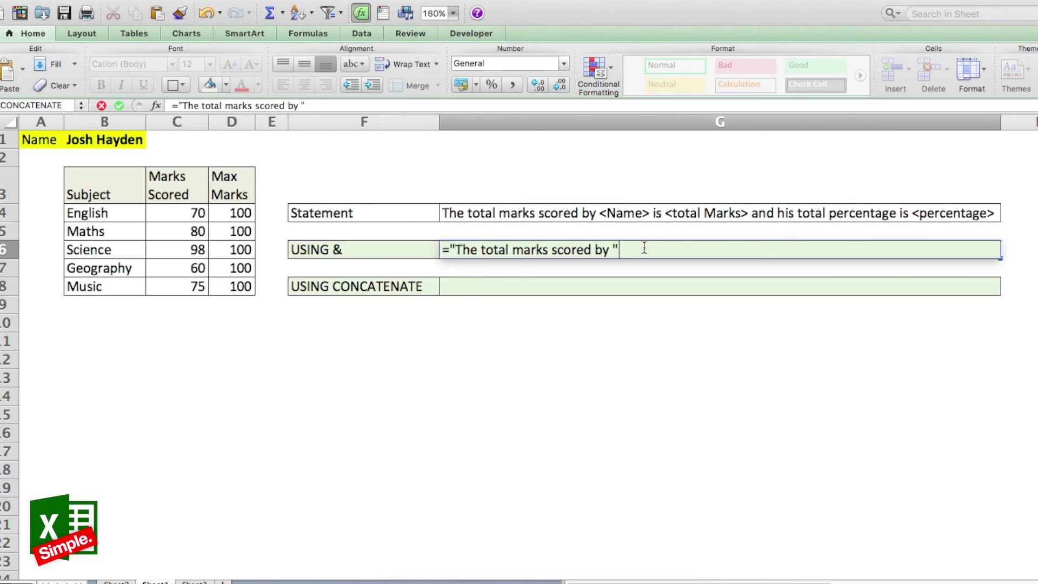
Extend the USING & formula in G6 with &B1&" is "&sum(C4:C8)&" and his total percentage is "&.
click(97, 138)
text(&")
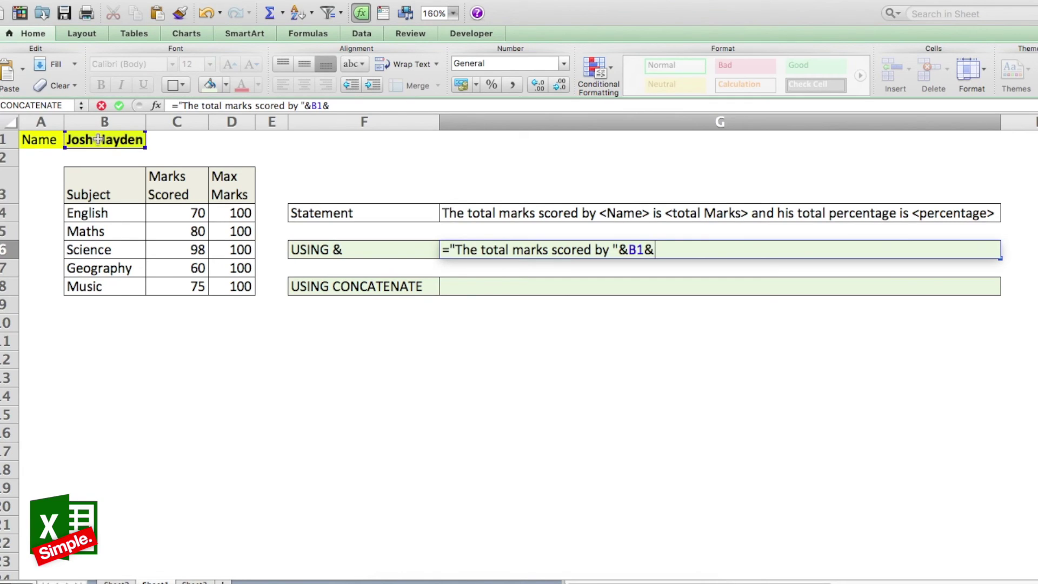
text( is "&sum()
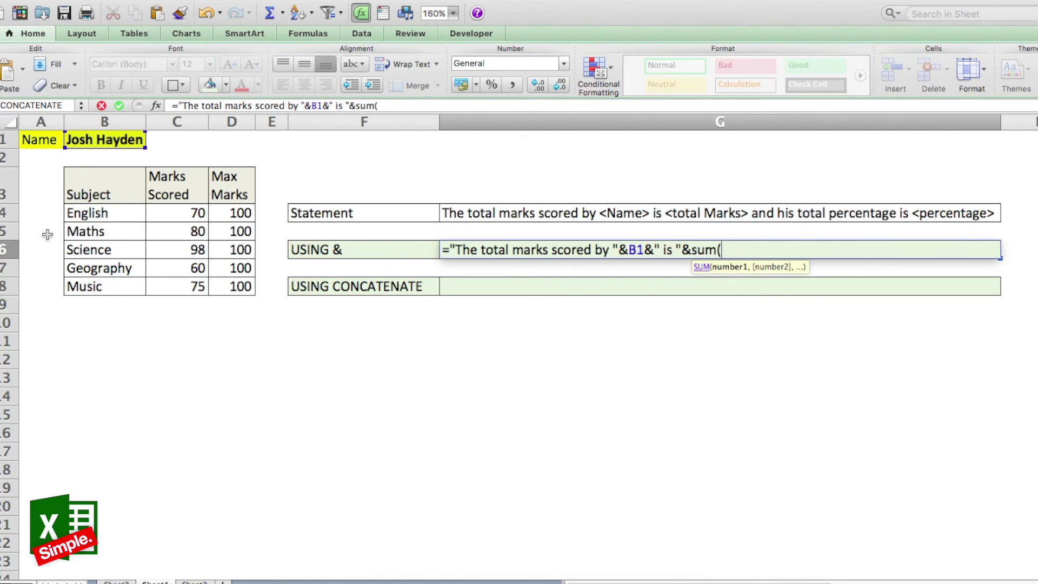
drag(186, 212, 185, 282)
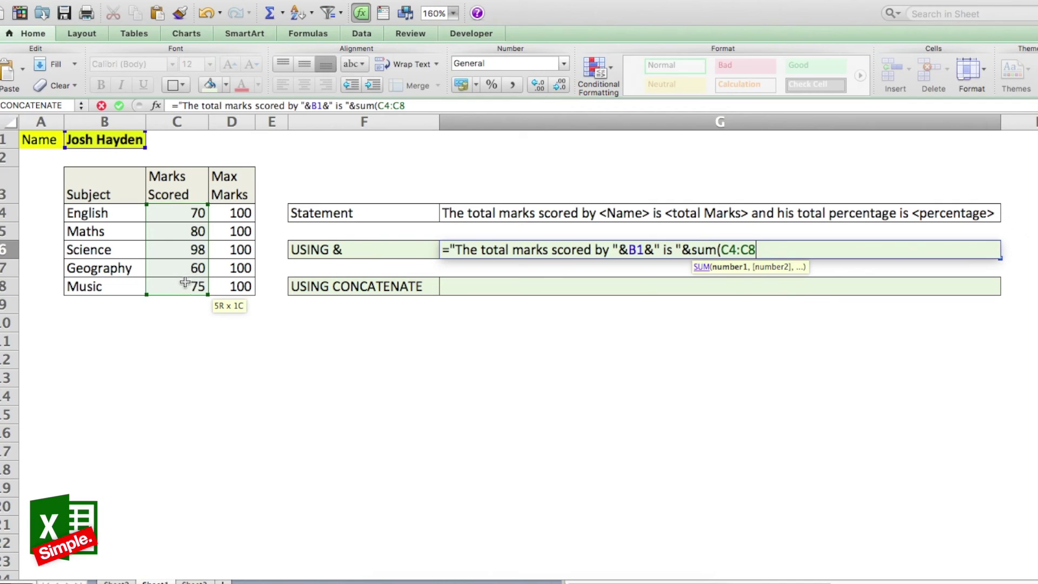
text())
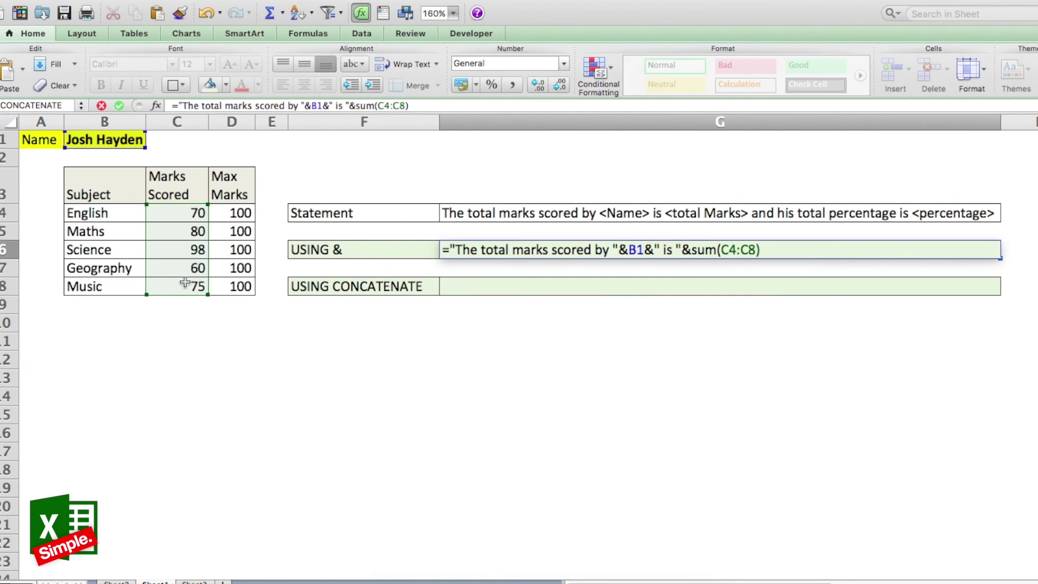
text(&" and his total percenta)
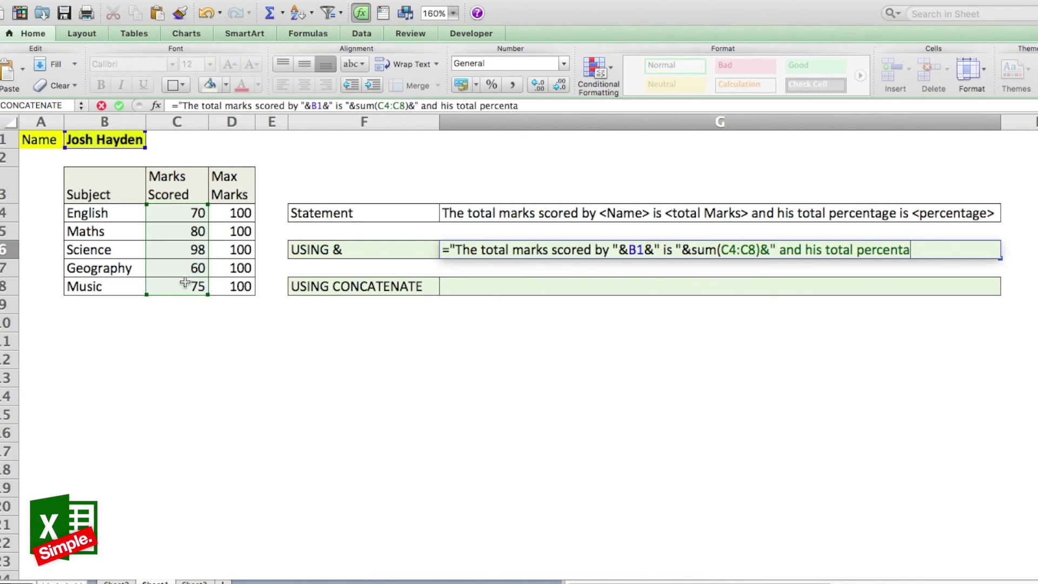
text(ge is "&)
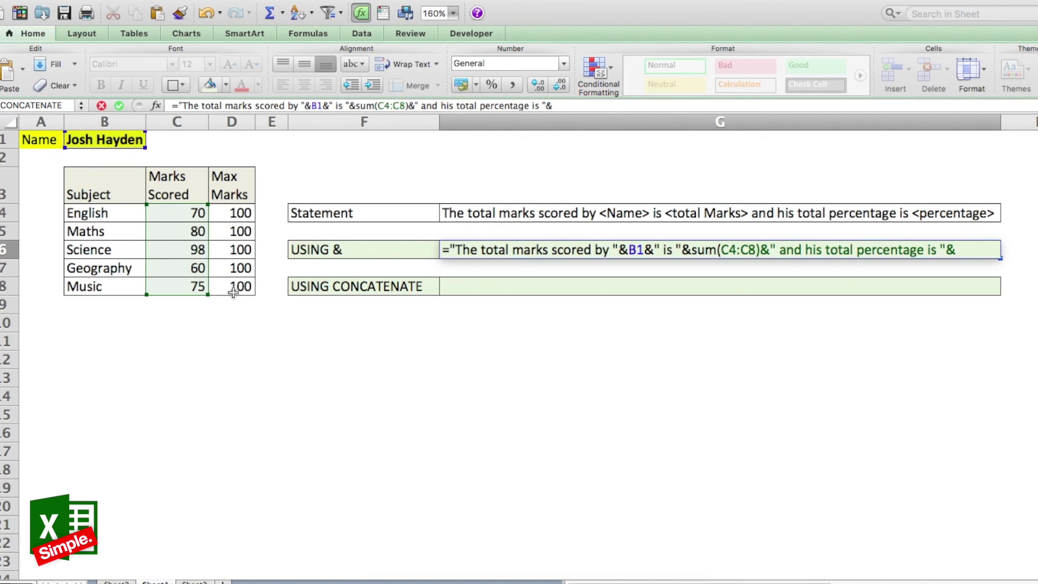
Append the ratio sum(C4:C8)/sum(D4:D8) to the end of the USING & formula in G6.
text(sum()
drag(184, 212, 184, 290)
text()/)
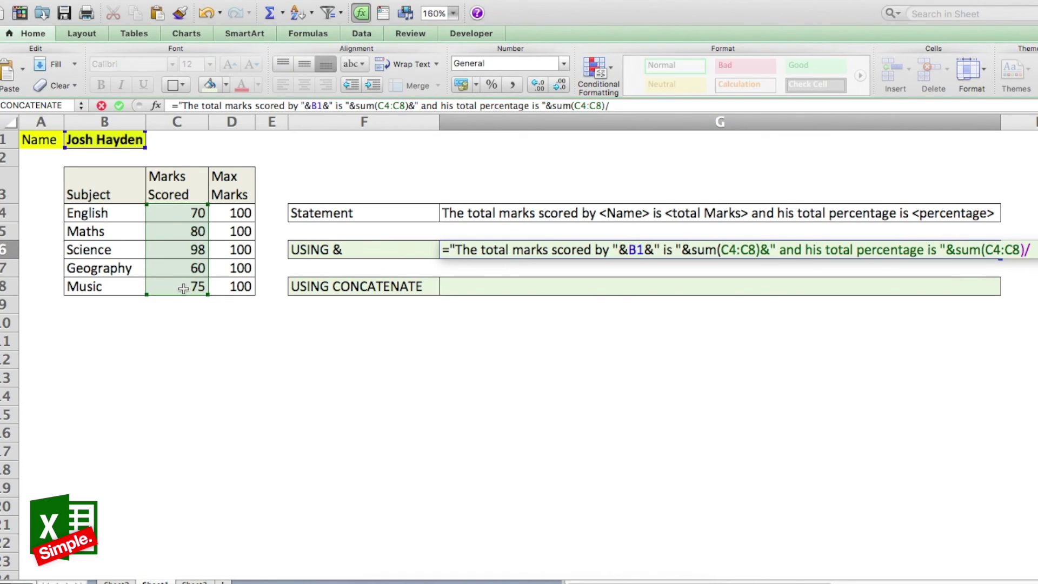
text(sum()
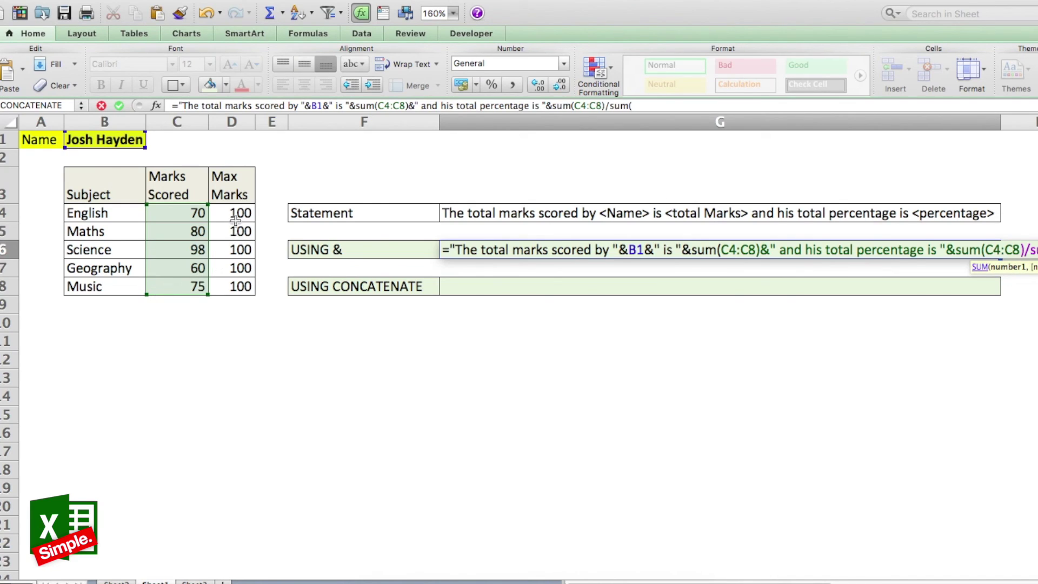
drag(235, 215, 231, 291)
text()/sum)
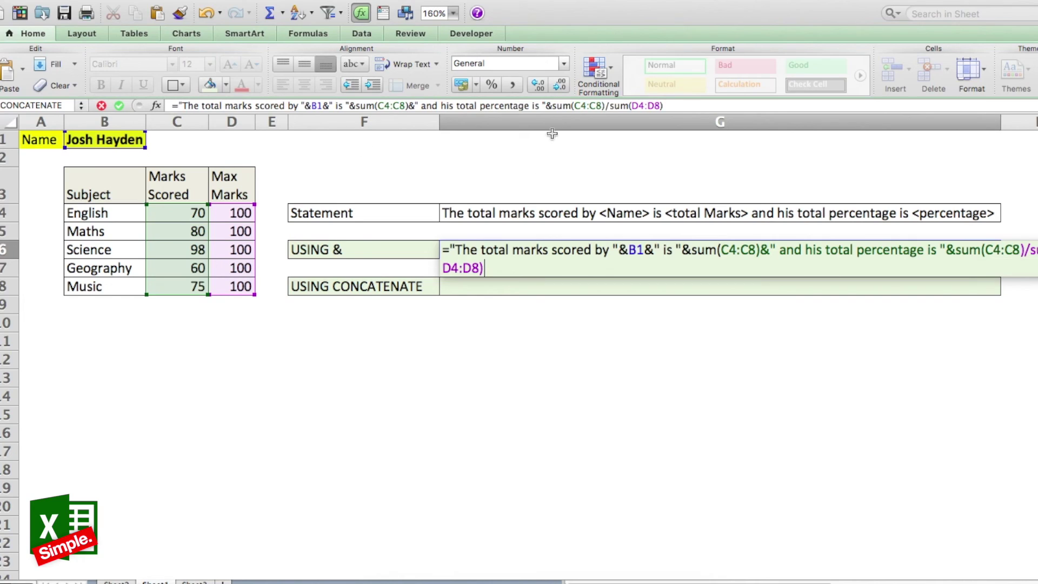
Enclose the ratio in G6 in parentheses, add *100&" %" after it, and commit the formula.
text(()
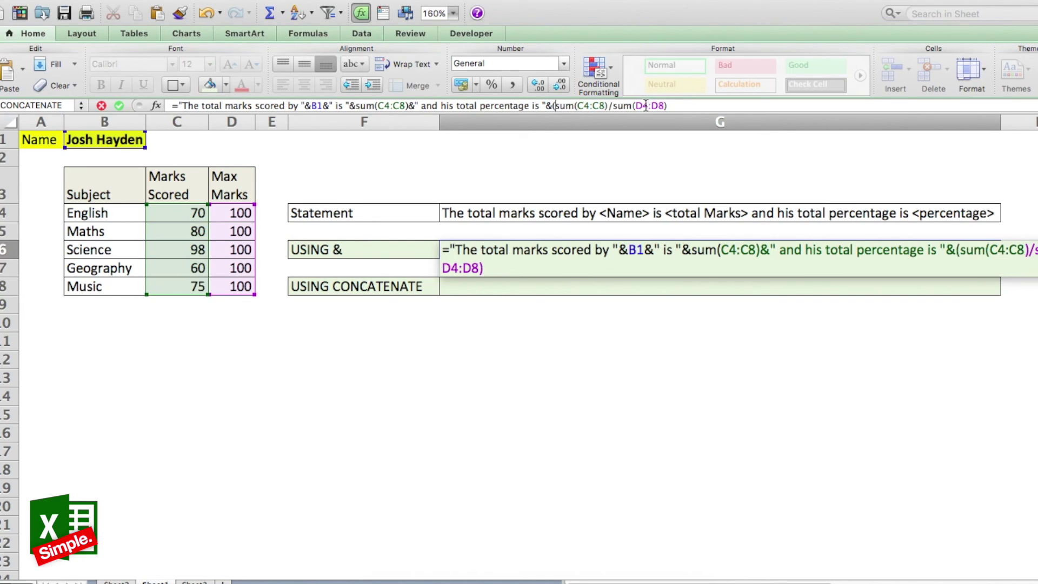
click(695, 104)
text()*100&" %)
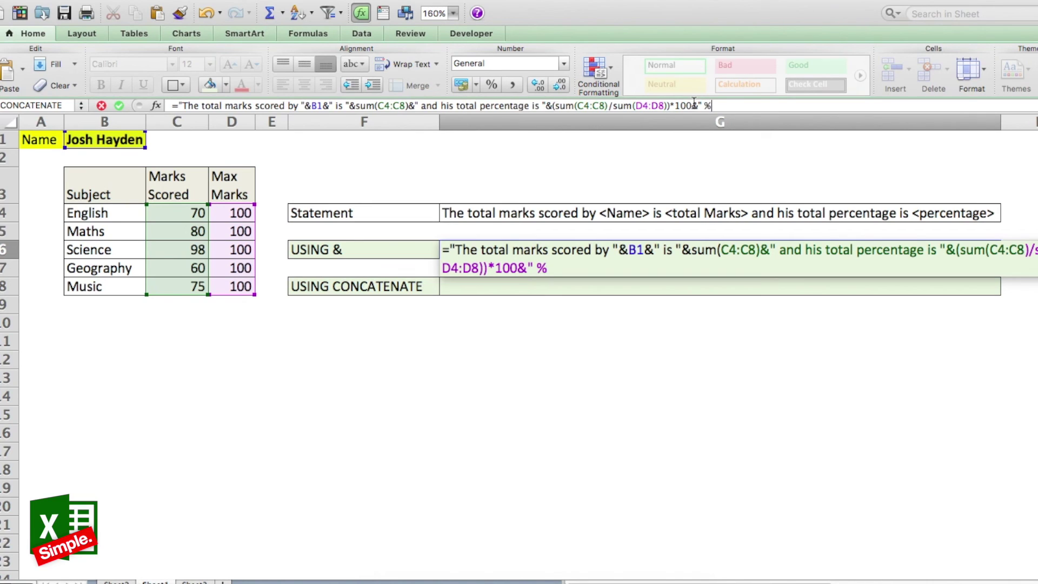
text(")
key(Return)
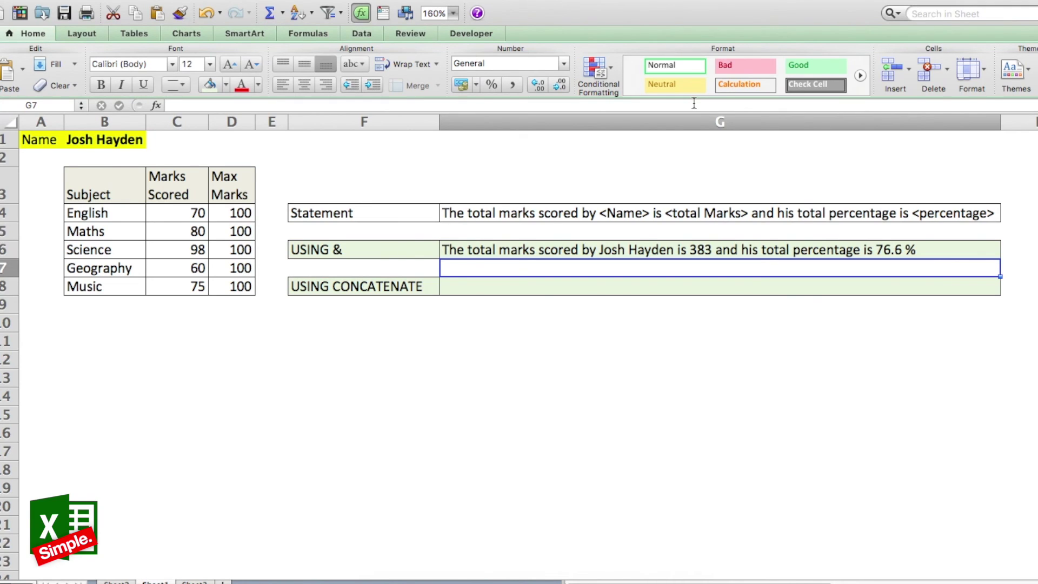
Begin the USING CONCATENATE formula in G8 with =concatenate("The total marks scored by ",.
click(466, 287)
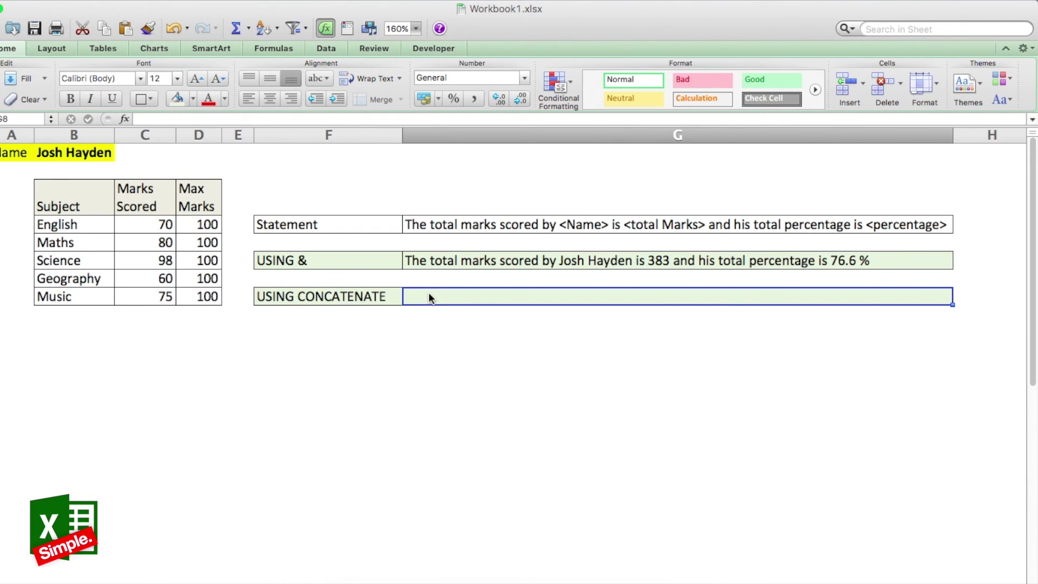
text(=concatena)
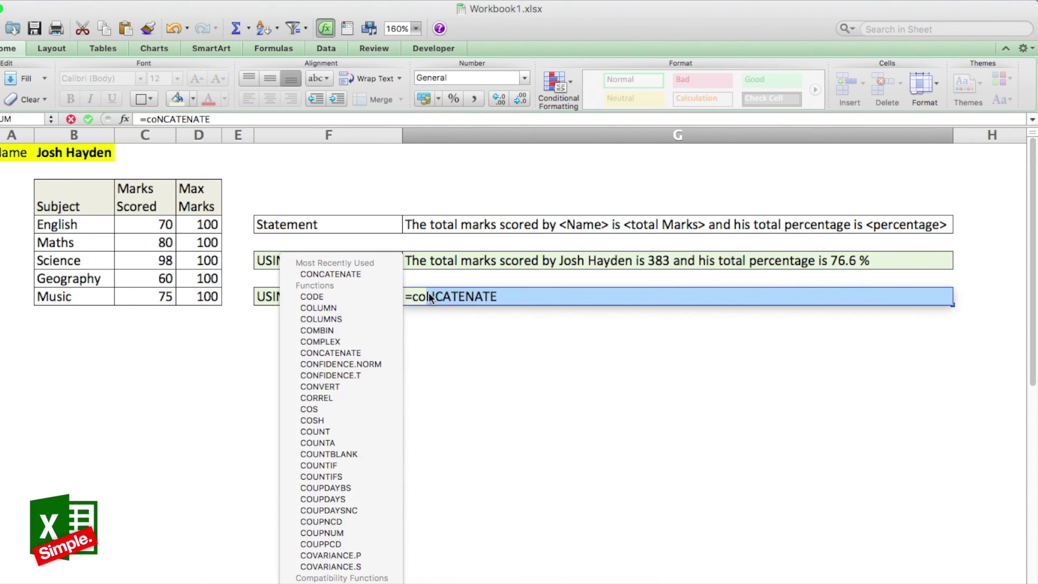
text(te()
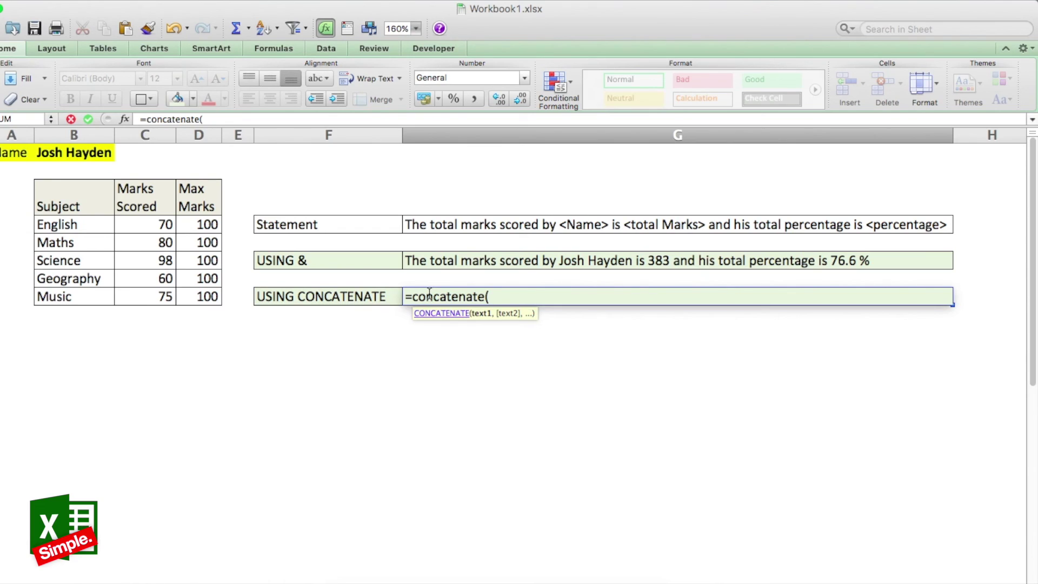
text("The totl)
key(BackSpace)
text(a)
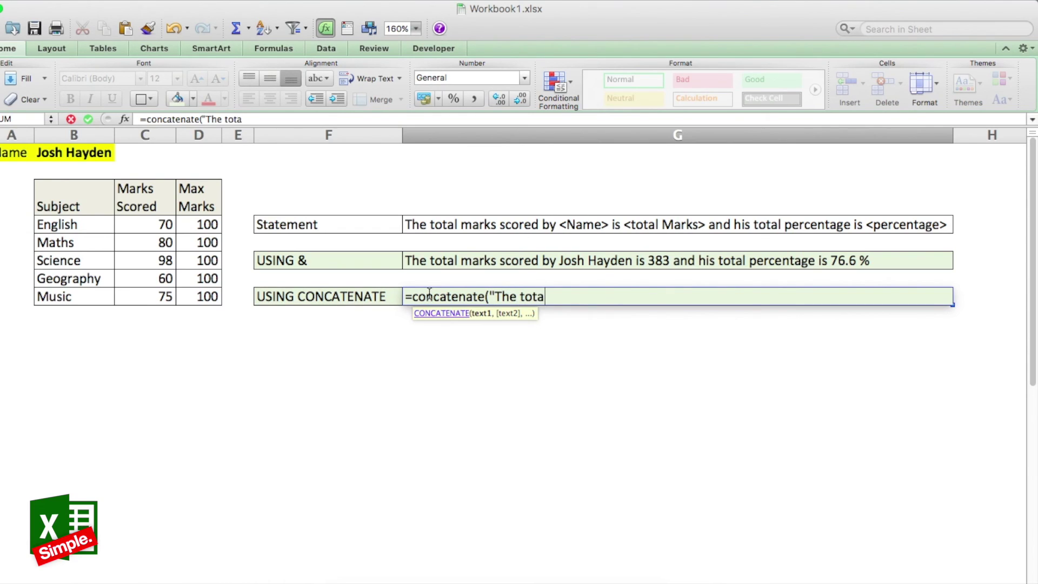
text(l marks scored)
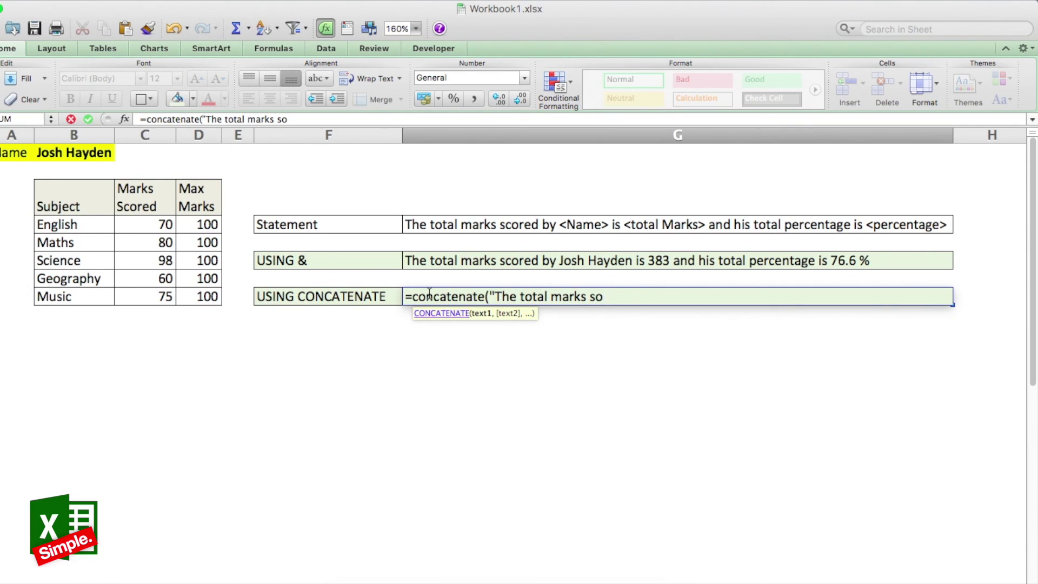
text( by ",)
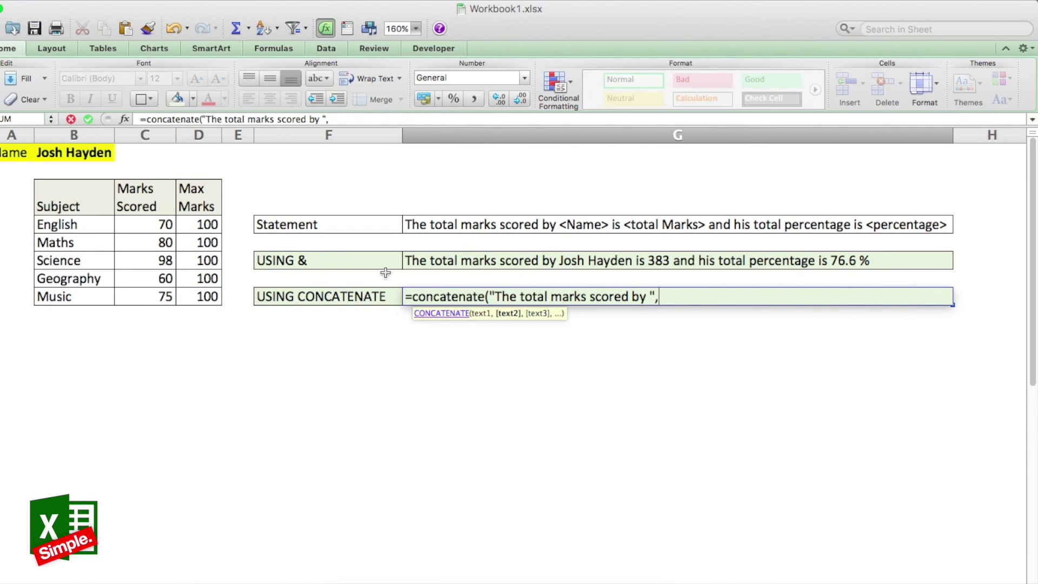
Extend the G8 formula with the arguments B1," is ",sum(C4:C8)," and his total percentage is ",.
click(70, 153)
text(,)
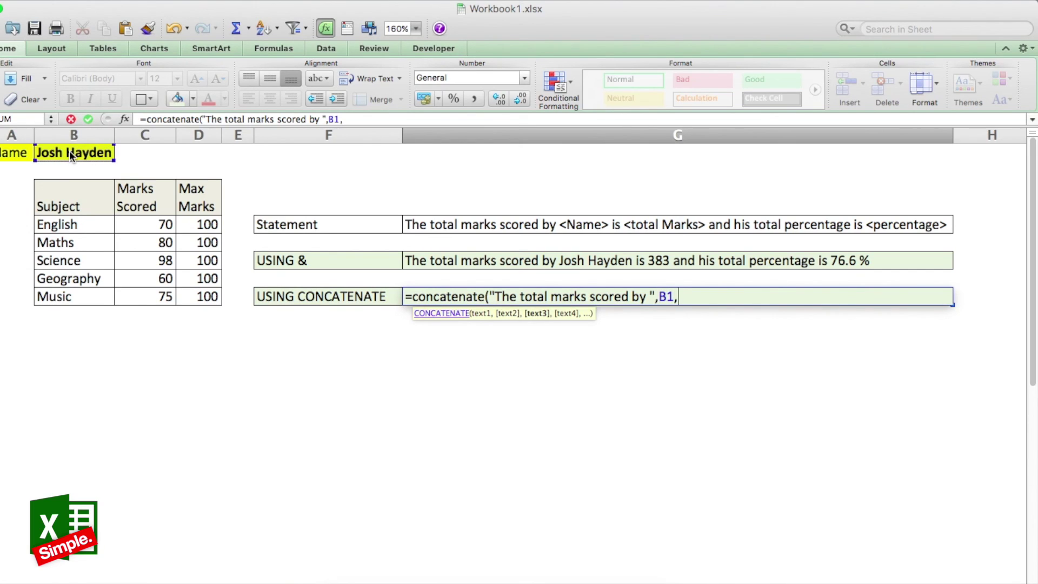
text(" is ",)
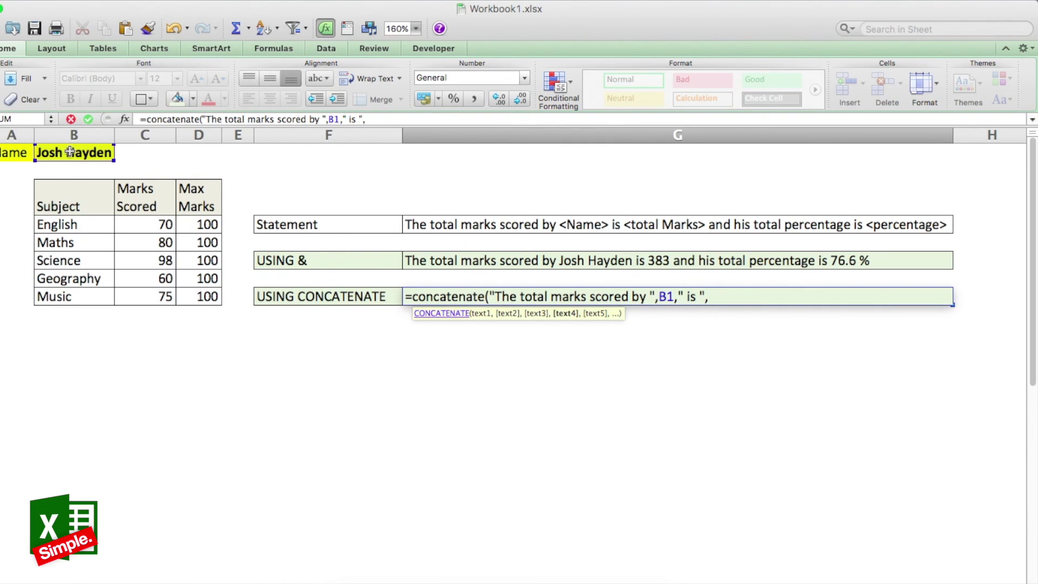
text(sum()
drag(156, 219, 155, 298)
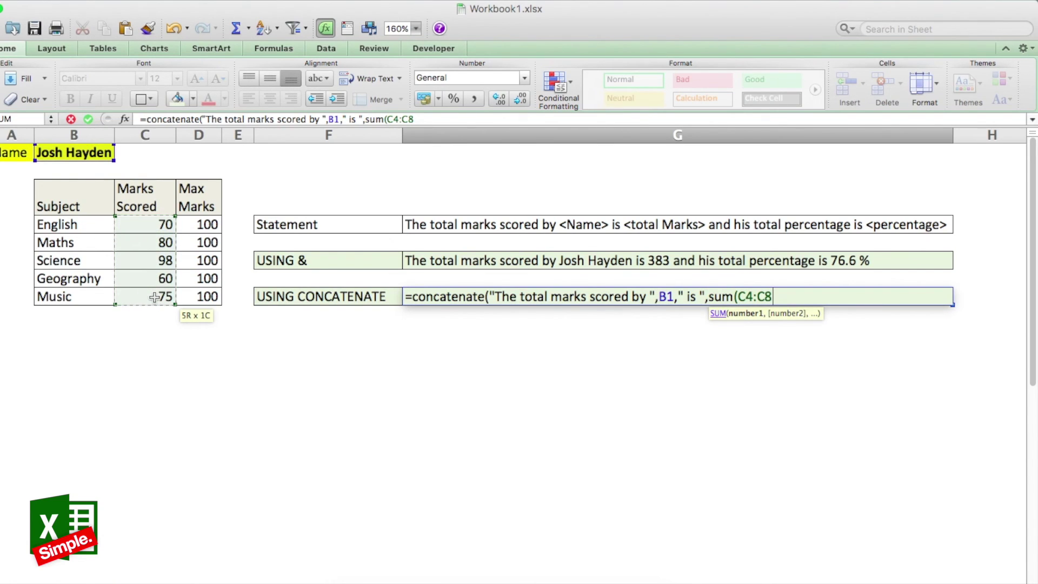
text())
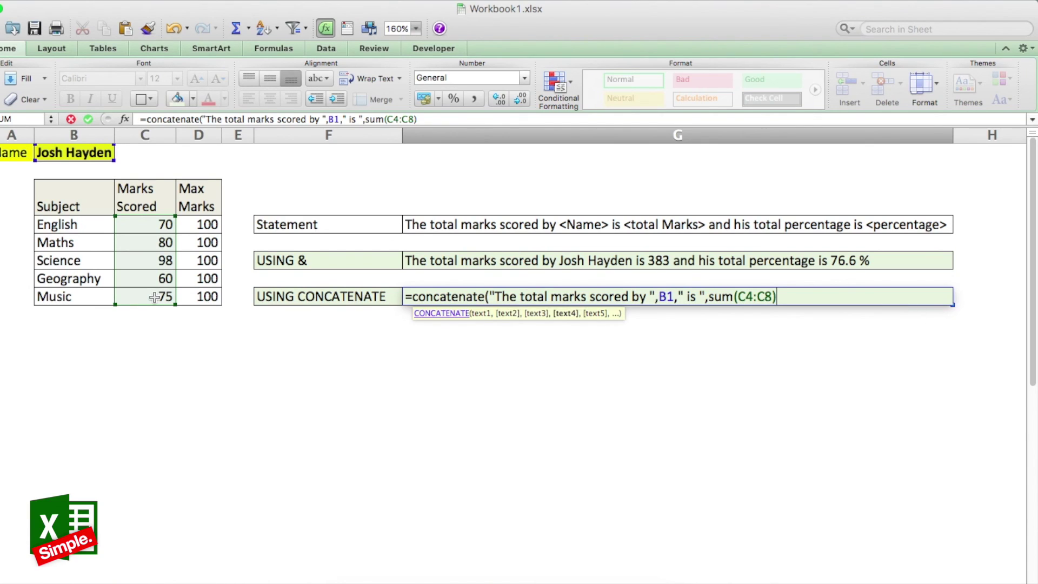
text(," and his total percentage is)
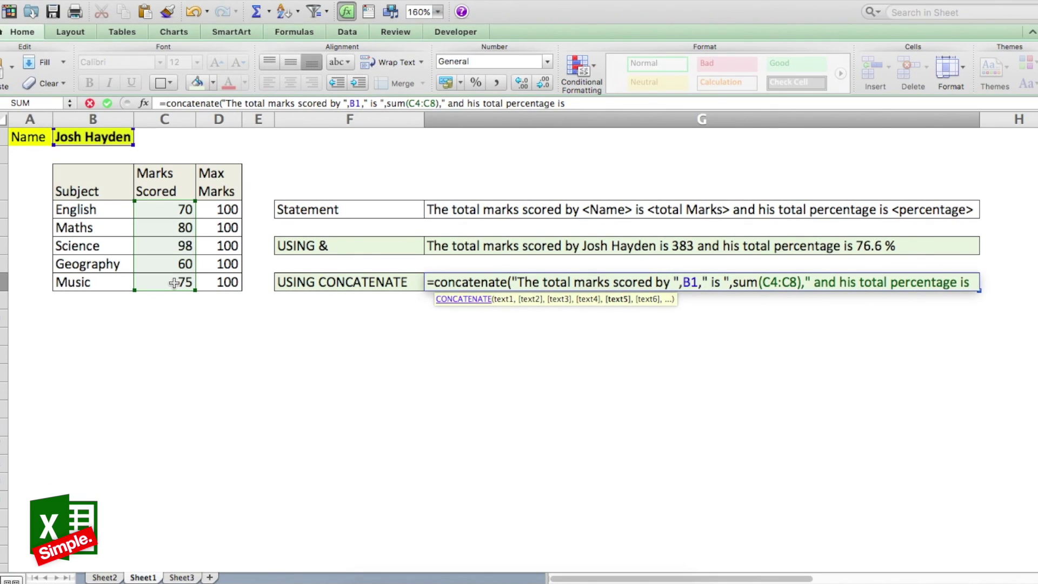
text( ",)
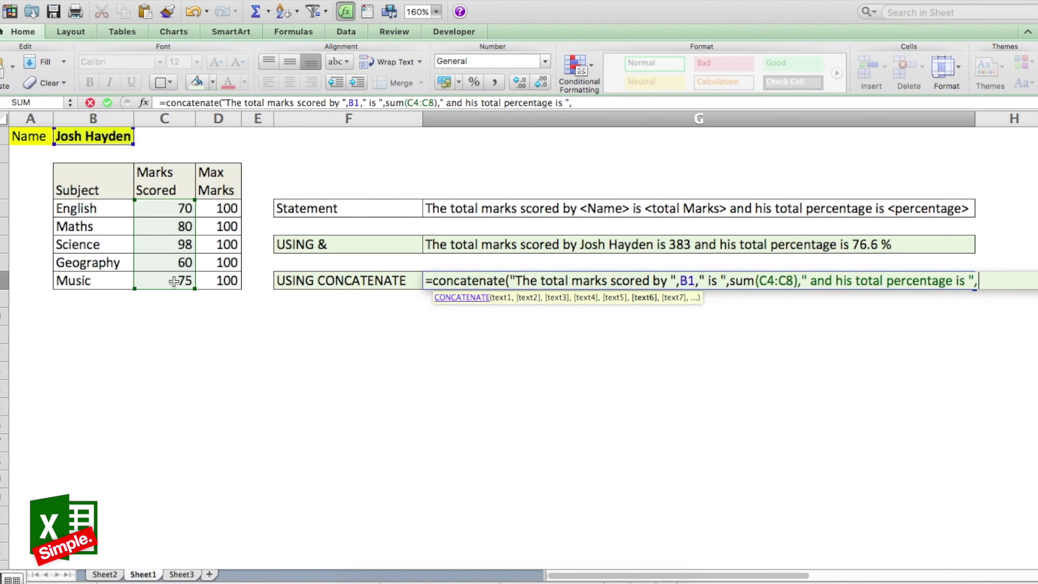
Add sum(C4:C8)/sum(D4:D8) as the next argument of the CONCATENATE formula in G8.
text(sum()
drag(158, 208, 164, 280)
text())
text(/sum()
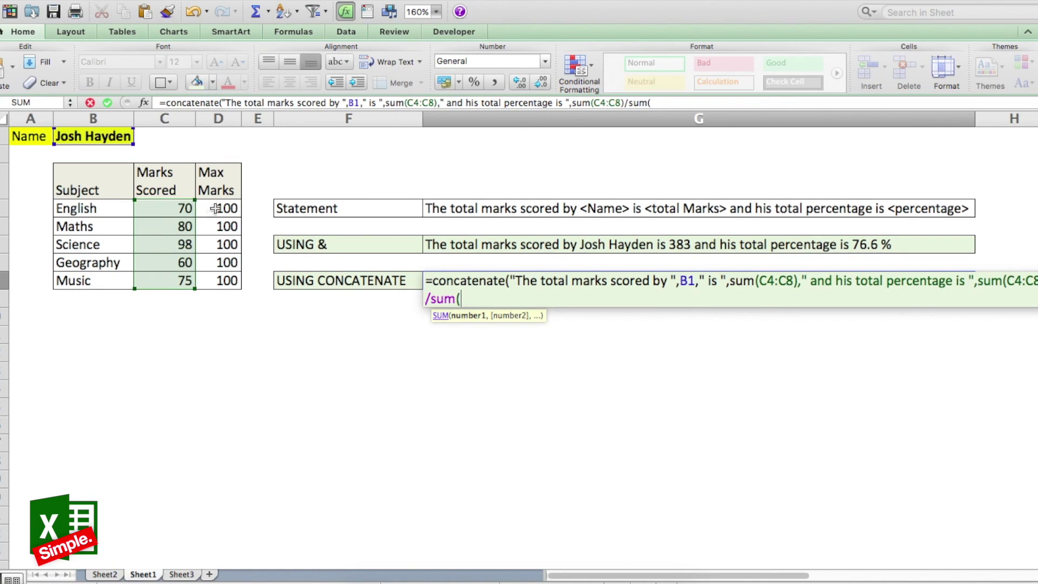
drag(213, 211, 219, 286)
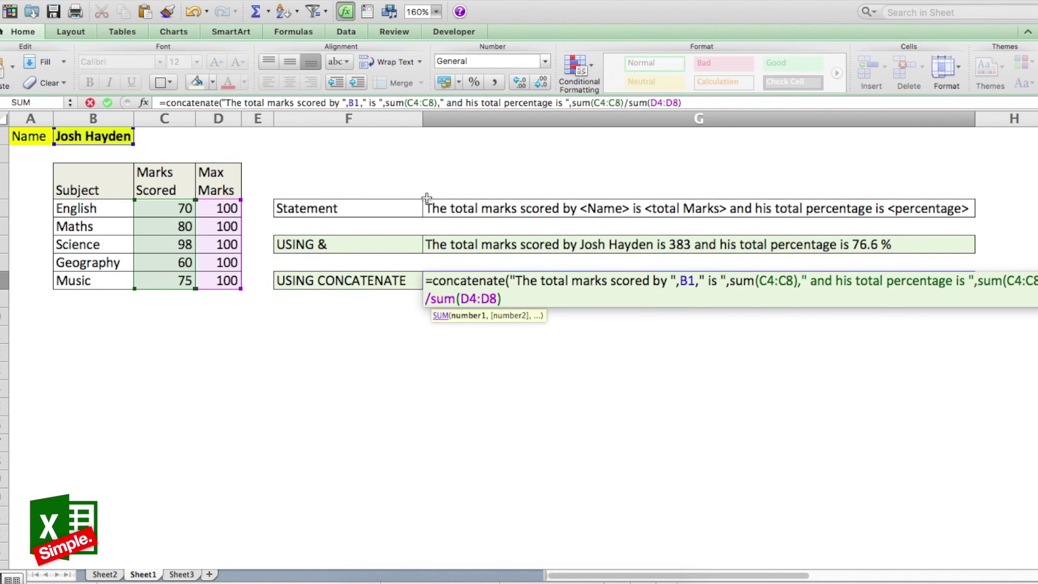
text())
Wrap the ratio in G8 in parentheses, multiply it by 100, add " %" as the last argument, and commit the formula.
click(573, 103)
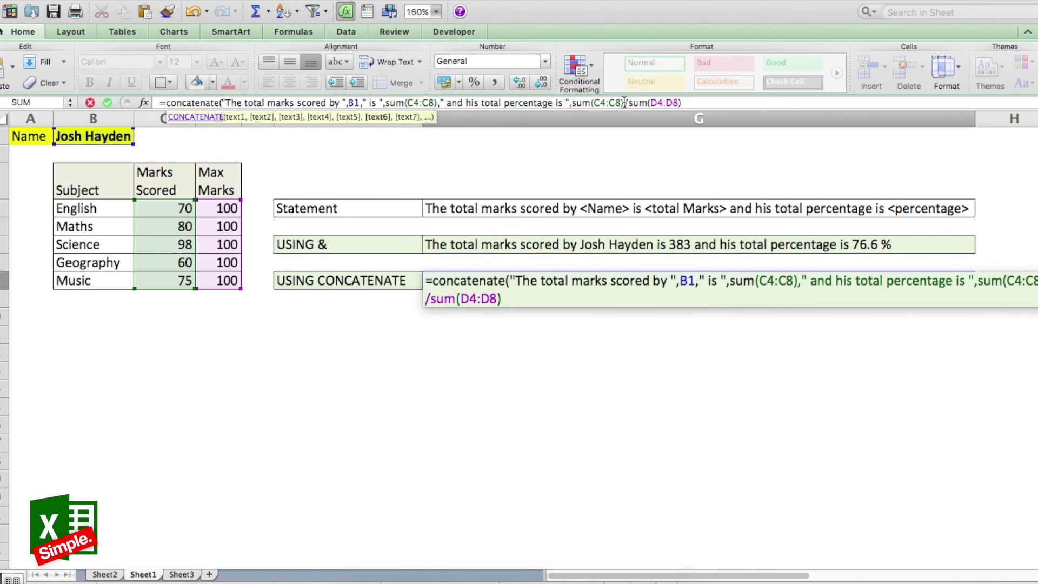
text(()
click(719, 104)
text())
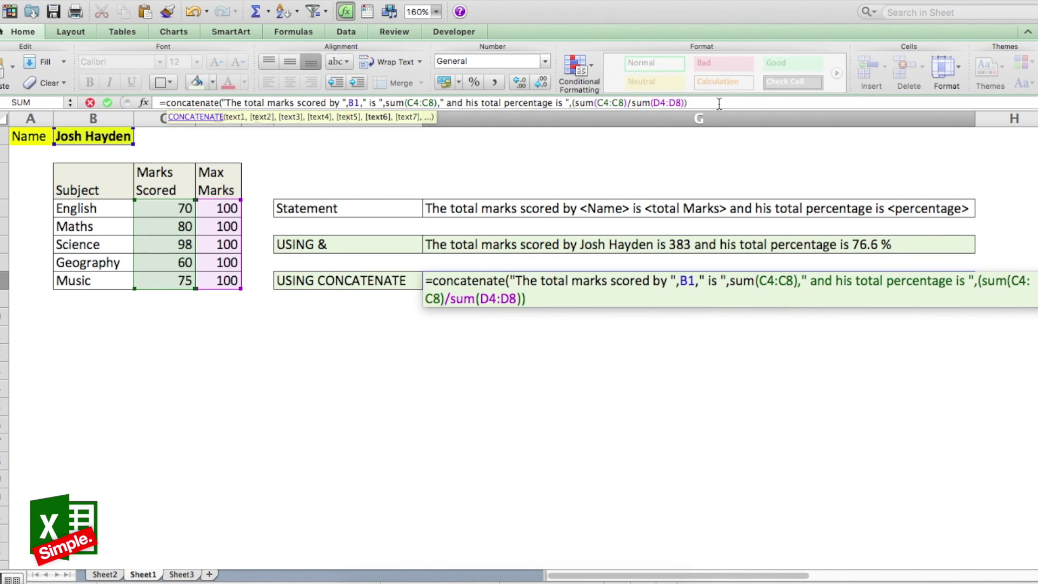
text(*100,")
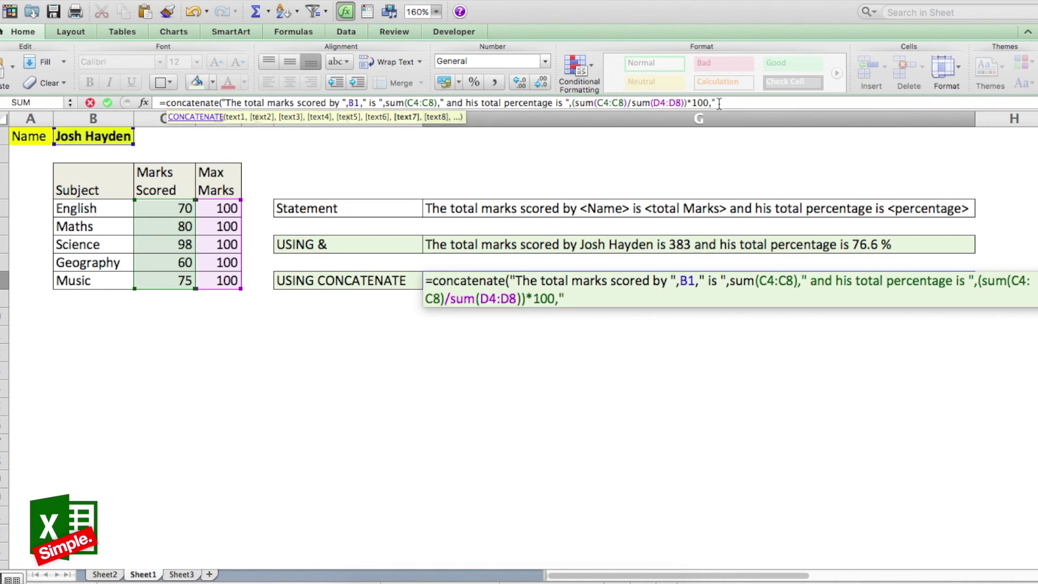
text( %")
key(Return)
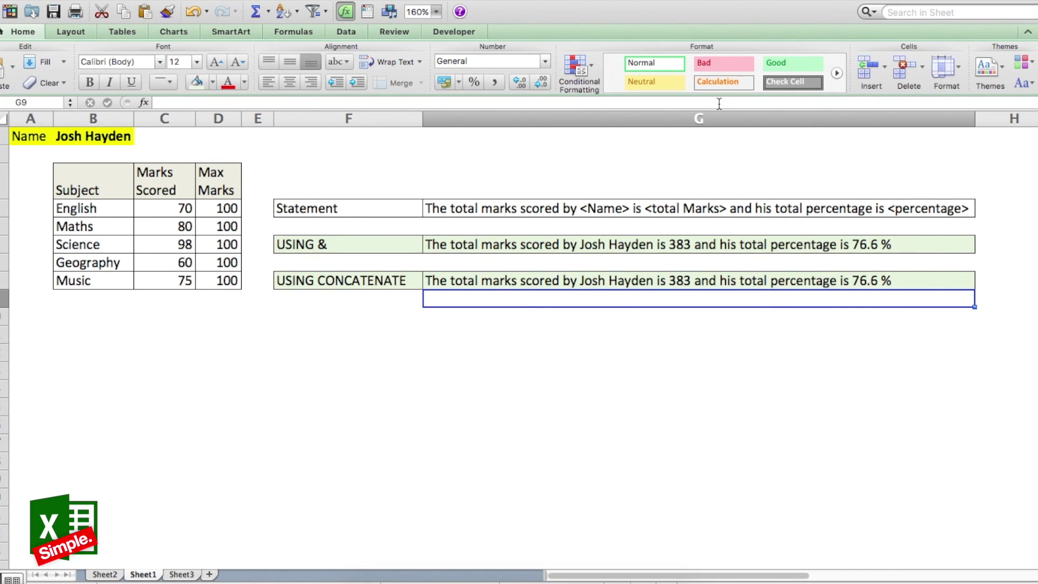
Review the completed & formula in cell G6.
click(552, 244)
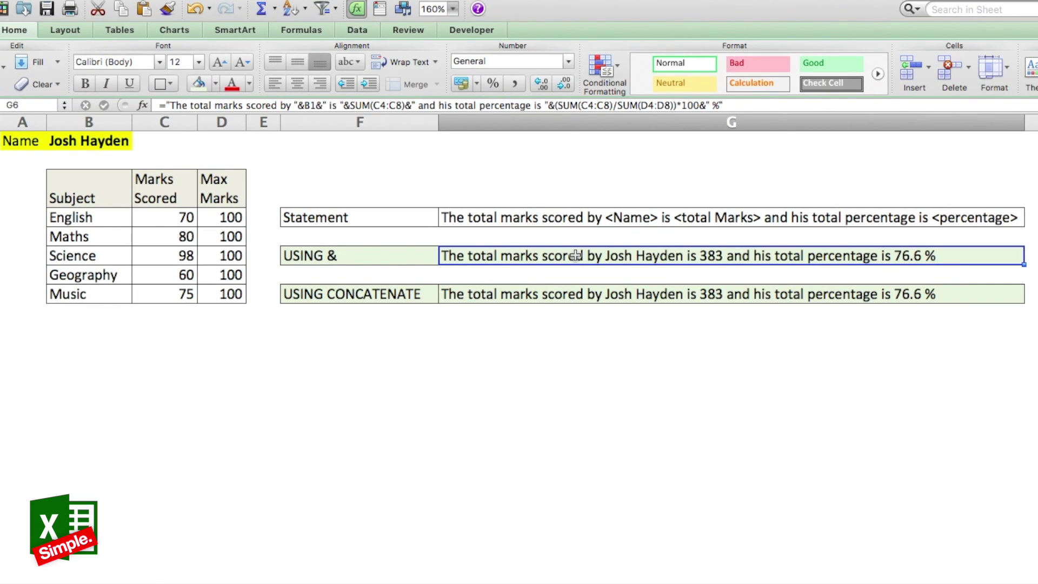